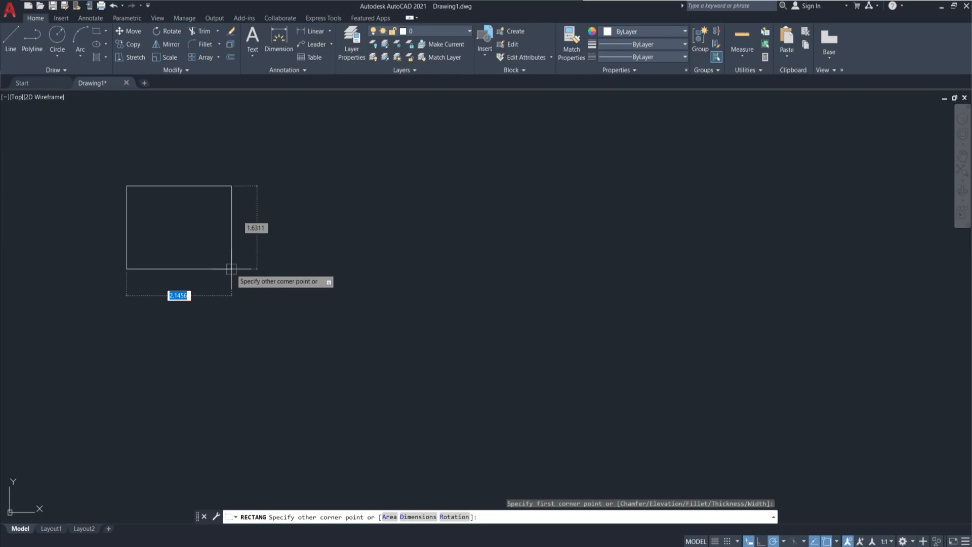
# - Complete the rectangle with a width of 2 and a height of 4 units
pyautogui.write('2')
pyautogui.press('Tab')
pyautogui.write('4')
pyautogui.press('Return')
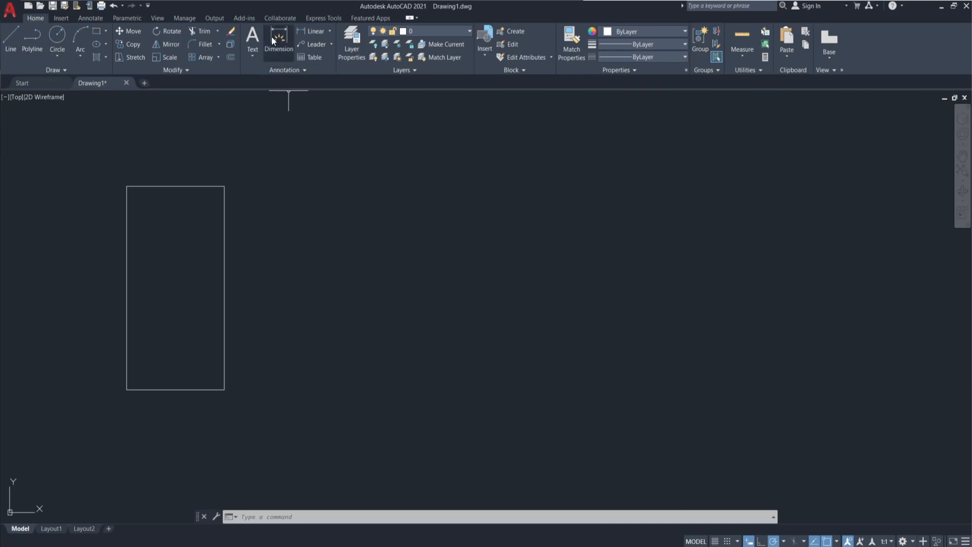
# - Add linear dimensions for the rectangle's height beside its right edge and its width below the bottom edge
pyautogui.click(307, 31)
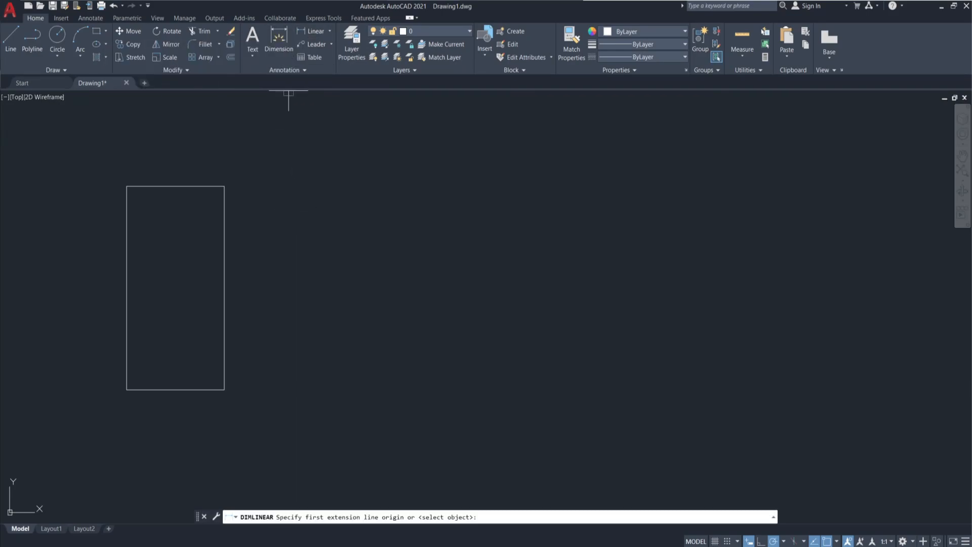
pyautogui.click(224, 186)
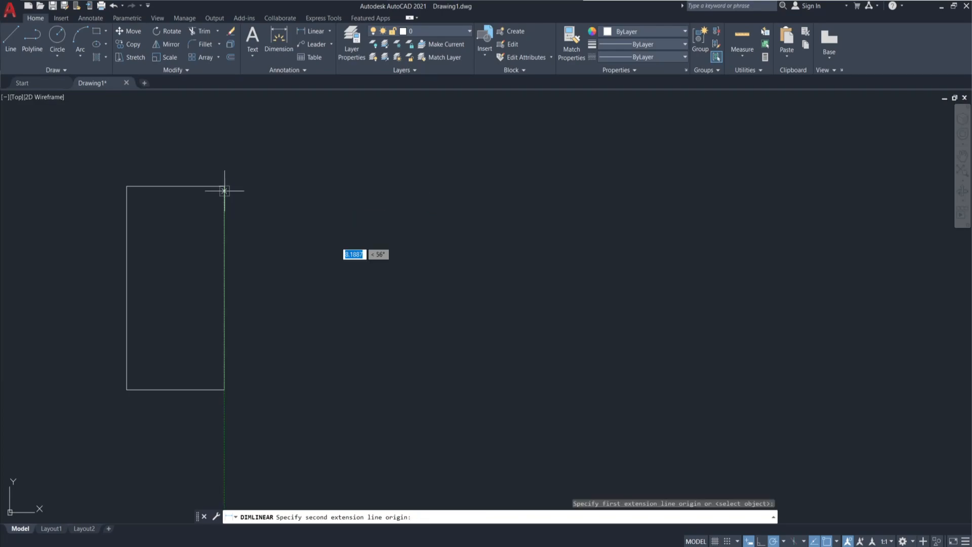
pyautogui.click(224, 389)
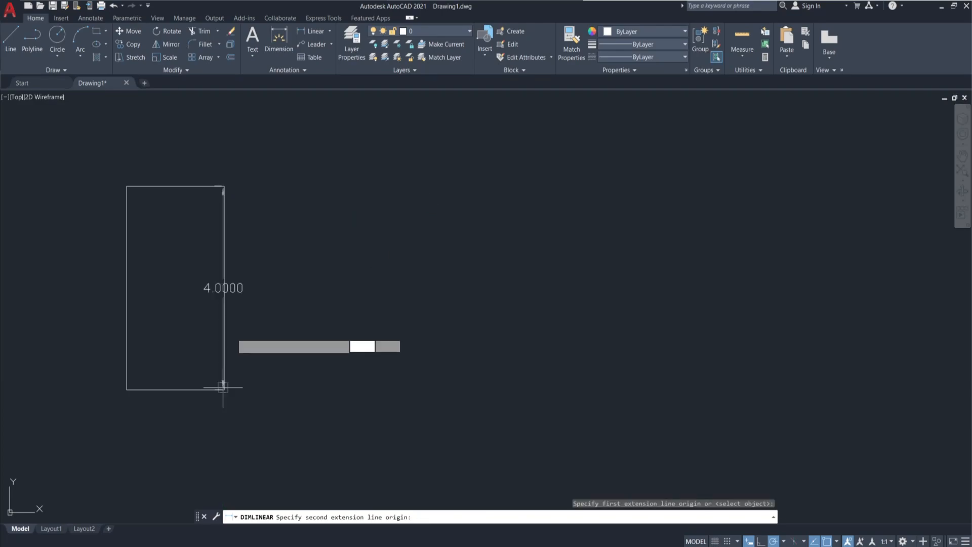
pyautogui.click(265, 314)
pyautogui.click(310, 30)
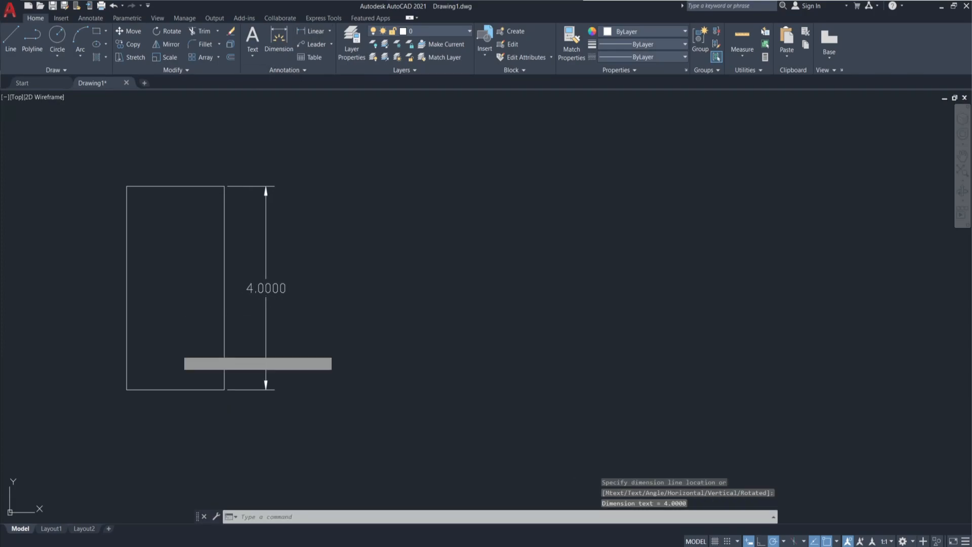
pyautogui.click(127, 390)
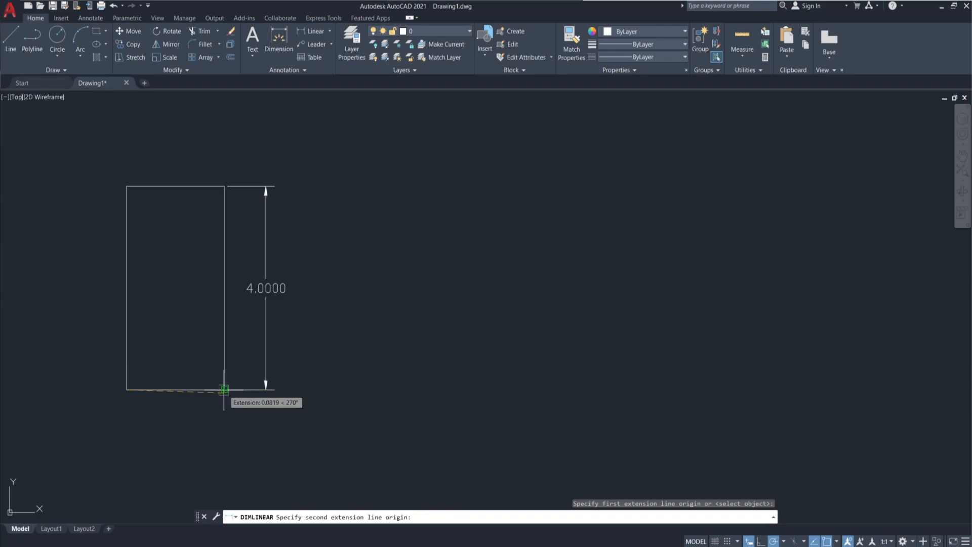
pyautogui.click(224, 389)
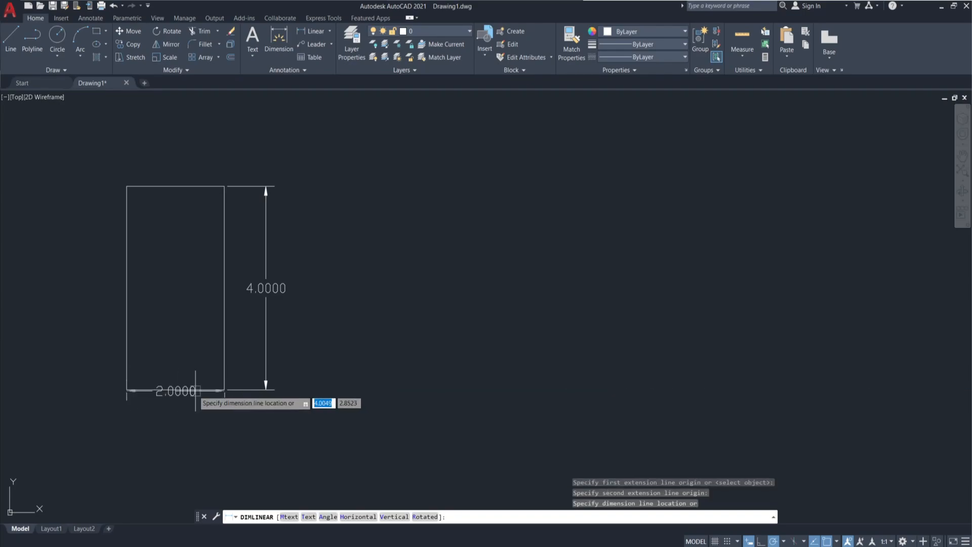
pyautogui.click(176, 414)
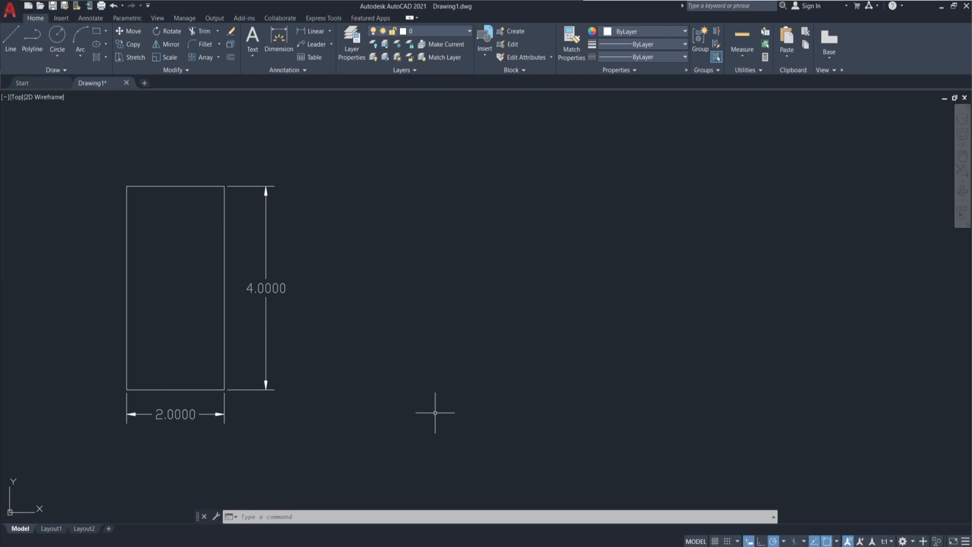
# - Add the multiline text label "Original" above the rectangle
pyautogui.click(253, 36)
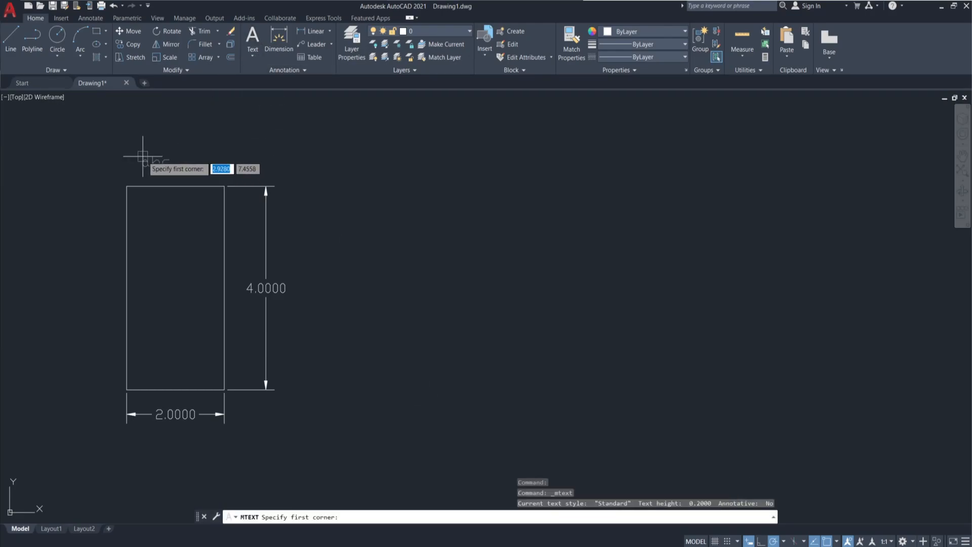
pyautogui.click(144, 154)
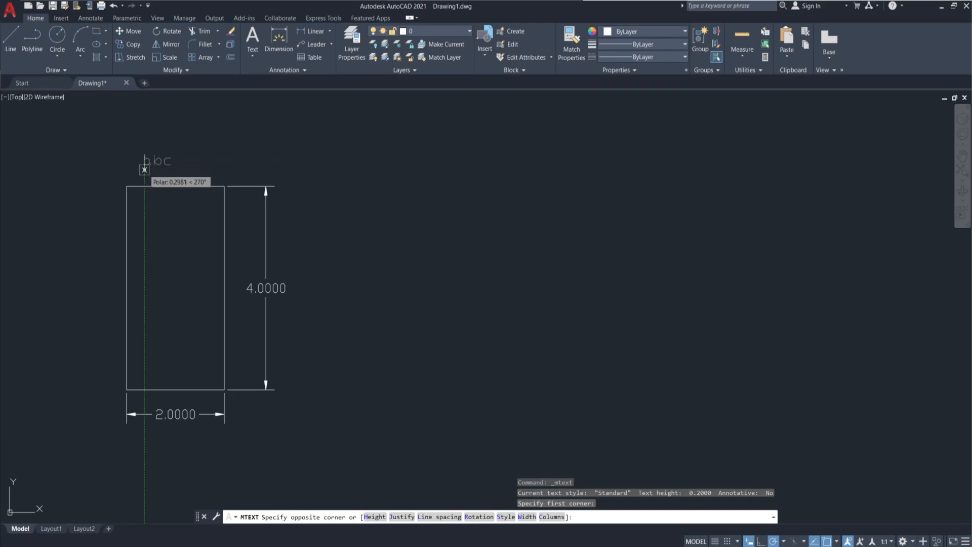
pyautogui.click(144, 170)
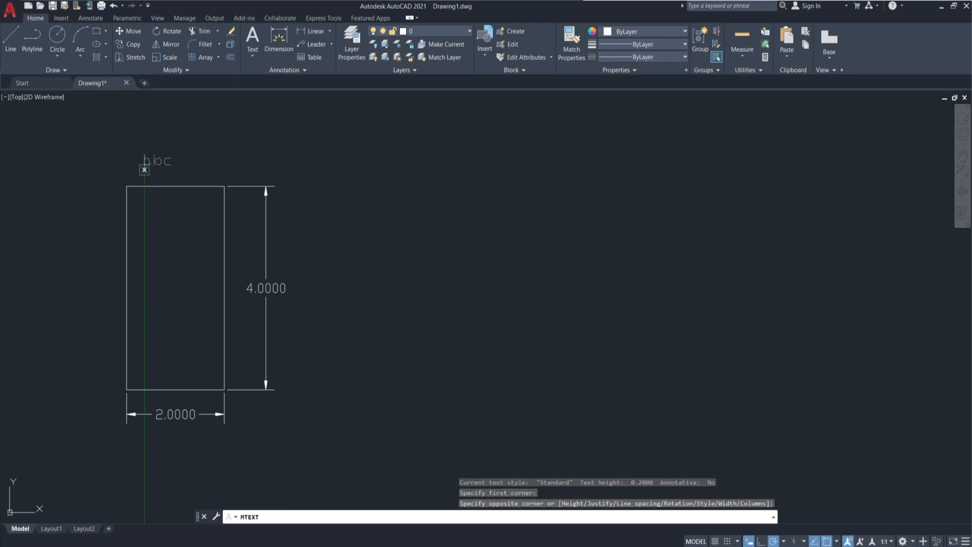
pyautogui.click(145, 169)
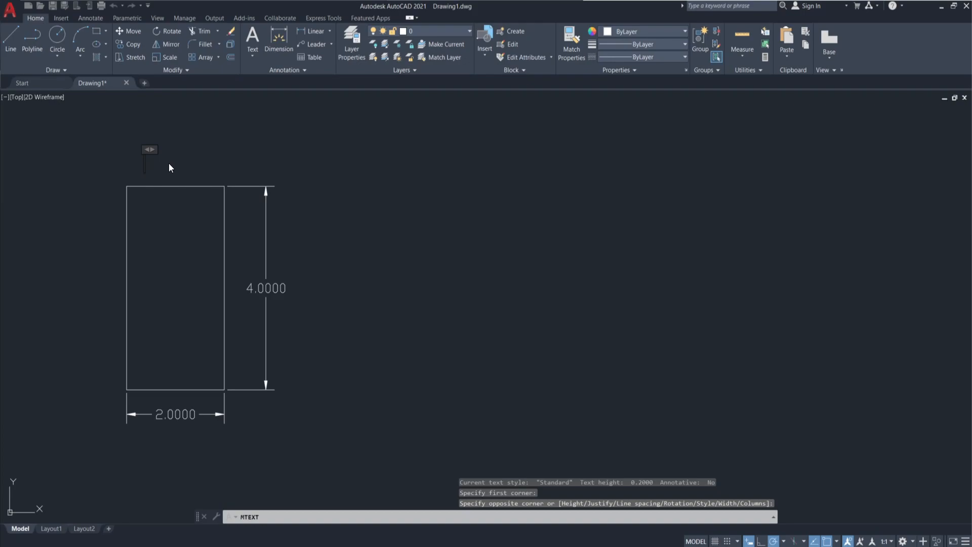
pyautogui.write('Dri')
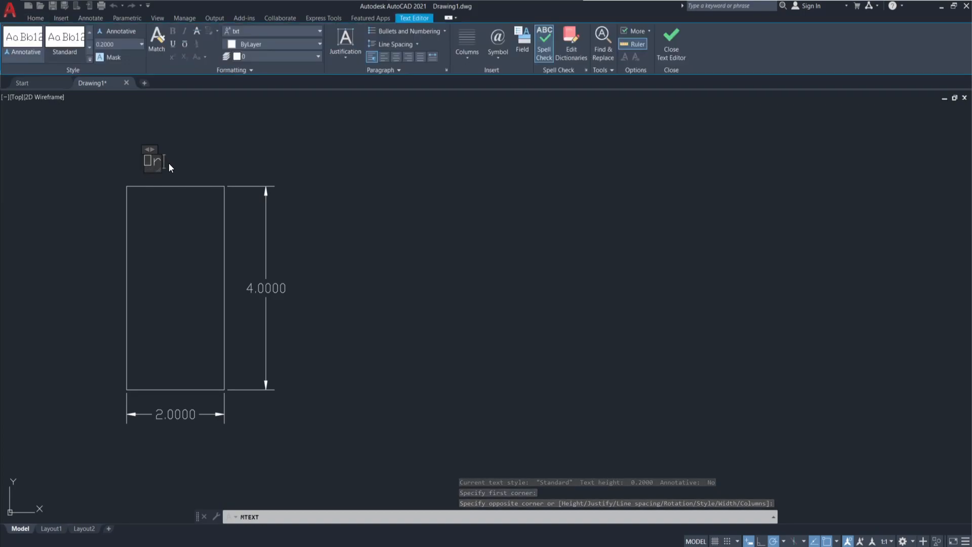
pyautogui.write('ginal')
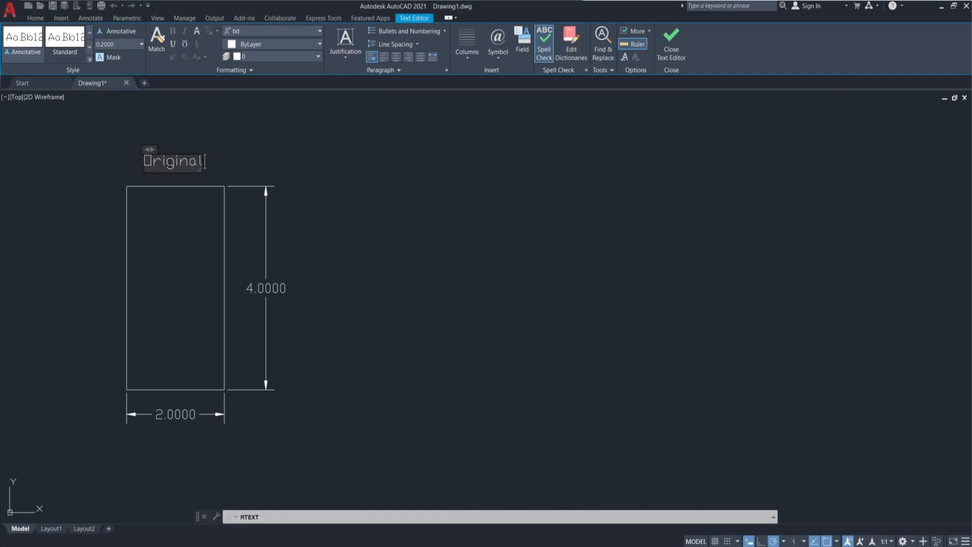
pyautogui.click(370, 257)
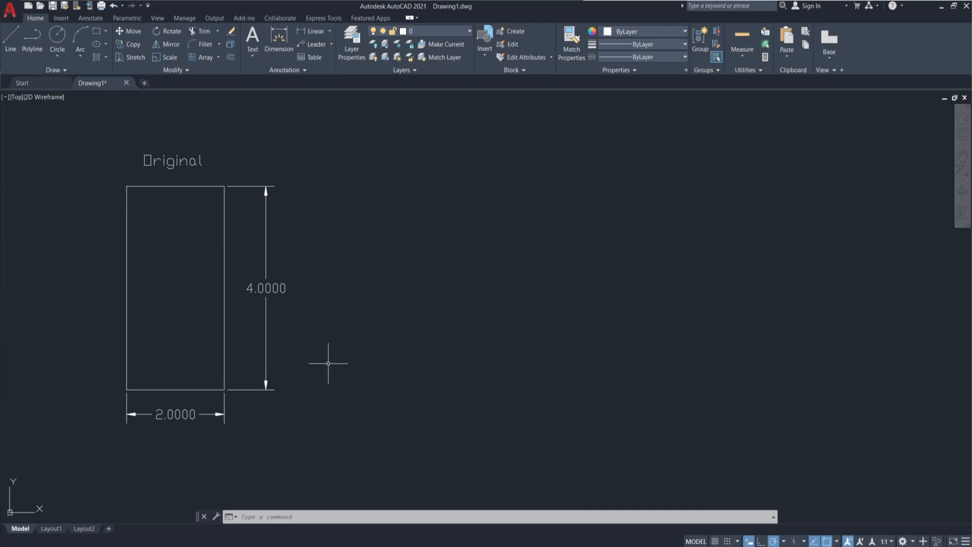
# - Copy the rectangle without its dimensions and paste it to the right, level with the original
pyautogui.click(245, 353)
pyautogui.click(176, 318)
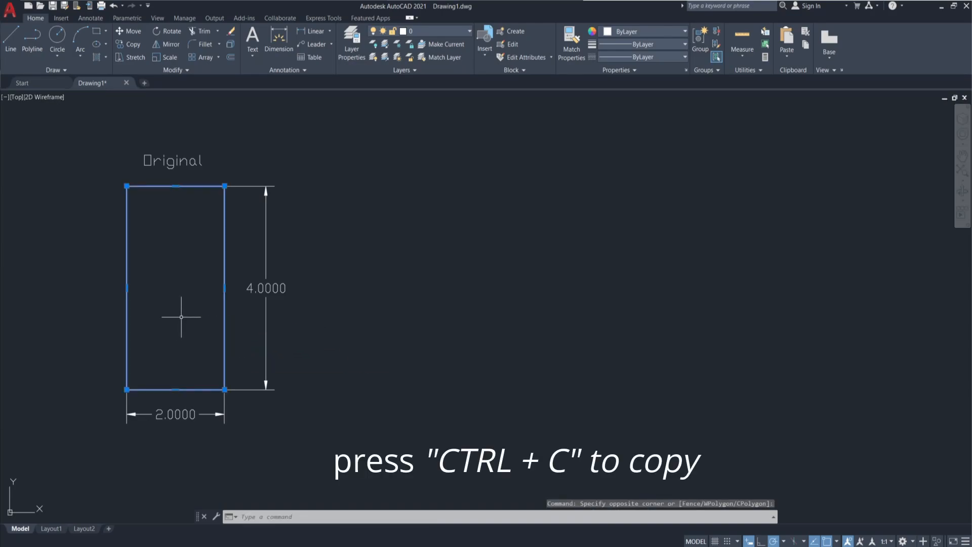
pyautogui.hotkey('ctrl', 'c')
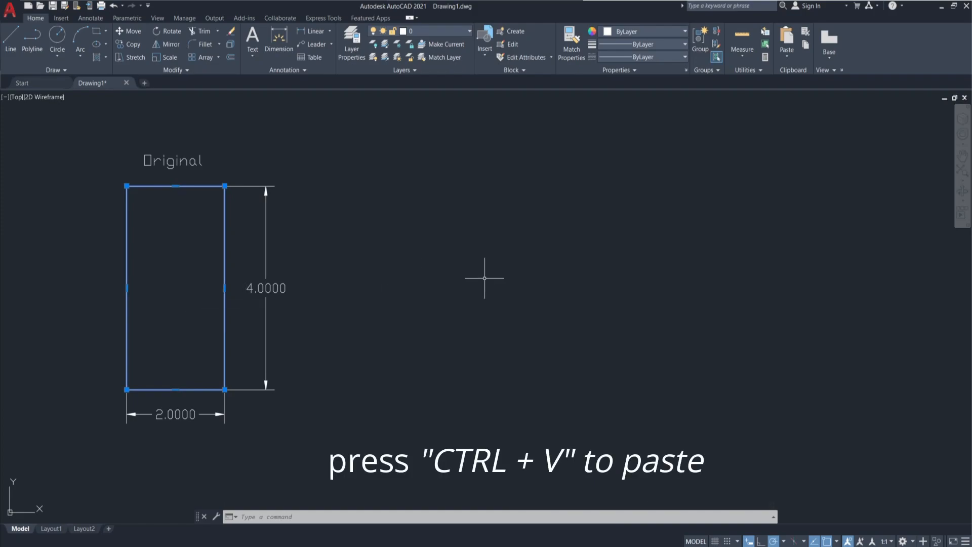
pyautogui.hotkey('ctrl', 'v')
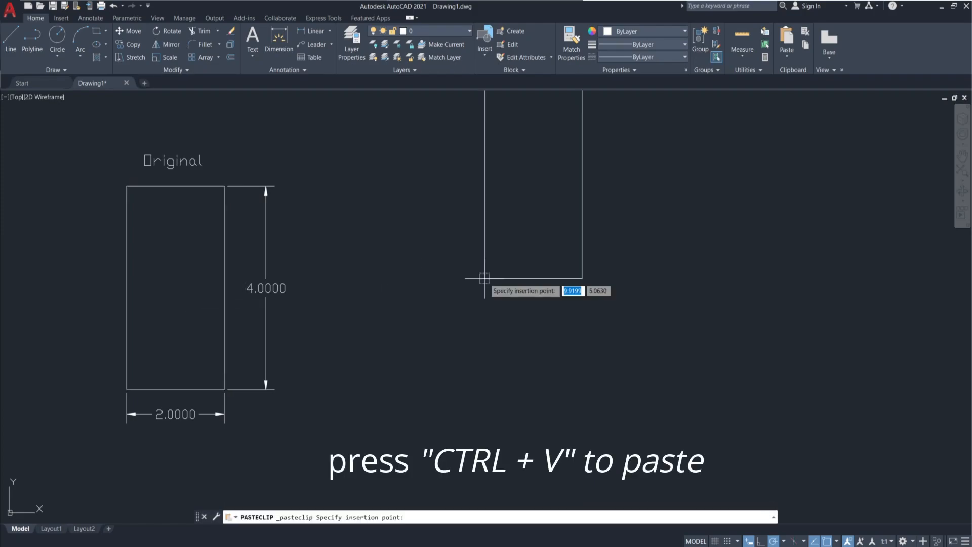
pyautogui.click(556, 389)
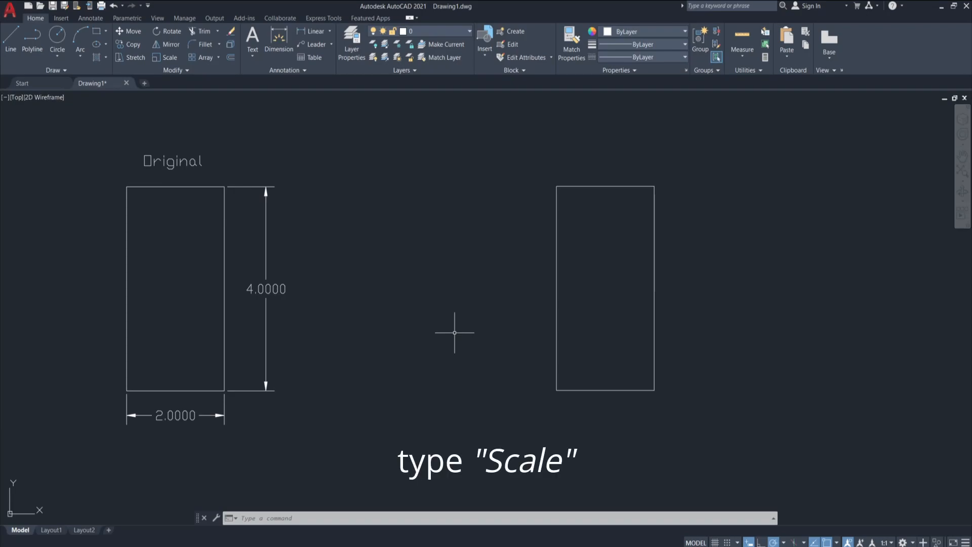
# - Scale a copy of the pasted rectangle by a factor of 2 from its lower-left corner, keeping the source rectangle
pyautogui.write('SCALe')
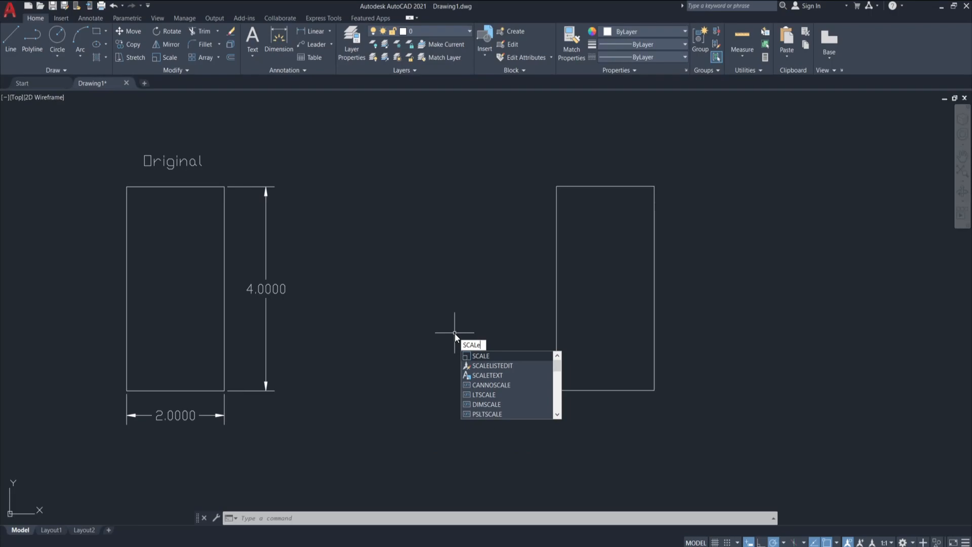
pyautogui.press('Escape')
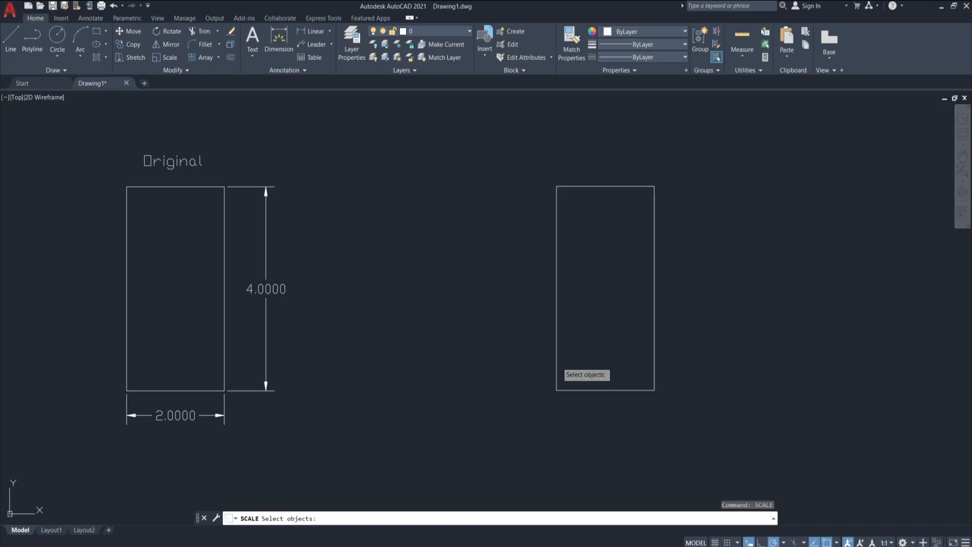
pyautogui.click(557, 362)
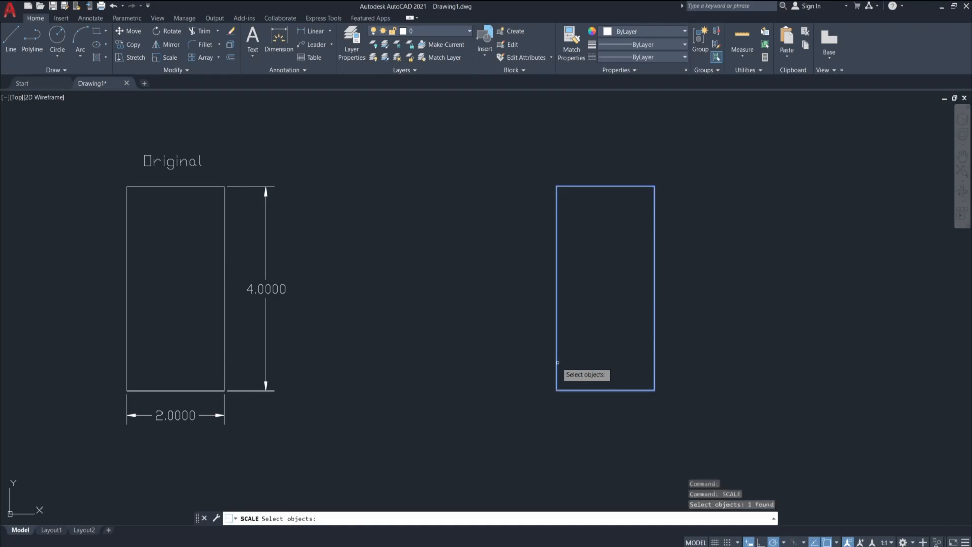
pyautogui.press('Return')
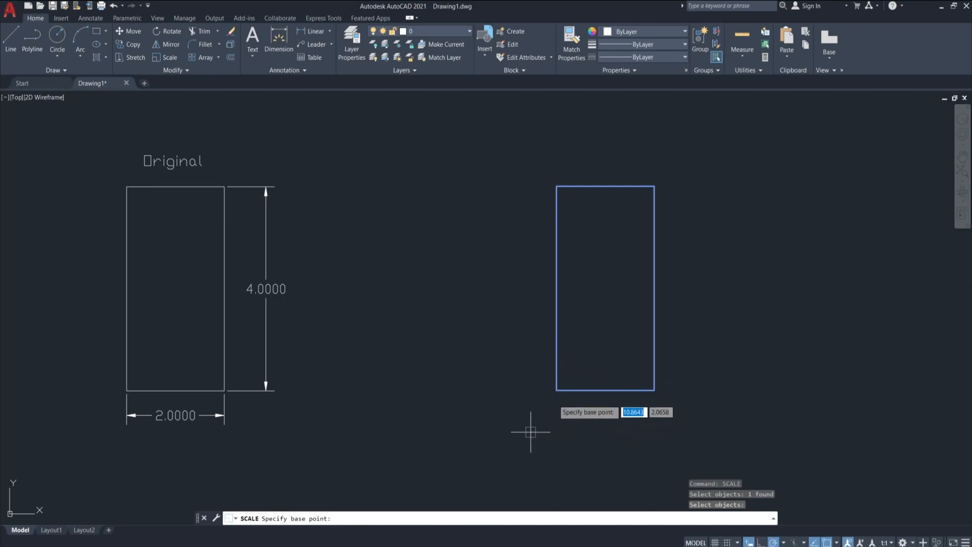
pyautogui.click(555, 390)
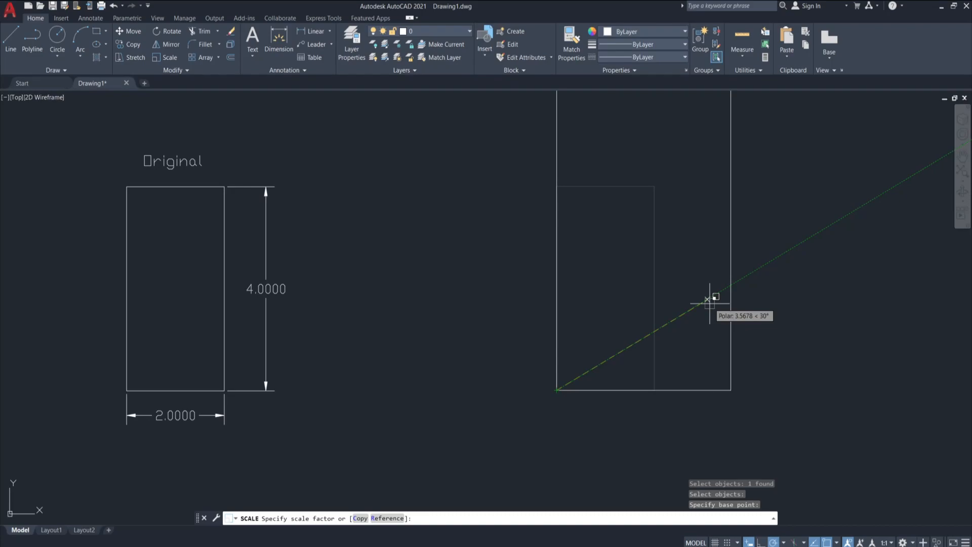
pyautogui.click(360, 518)
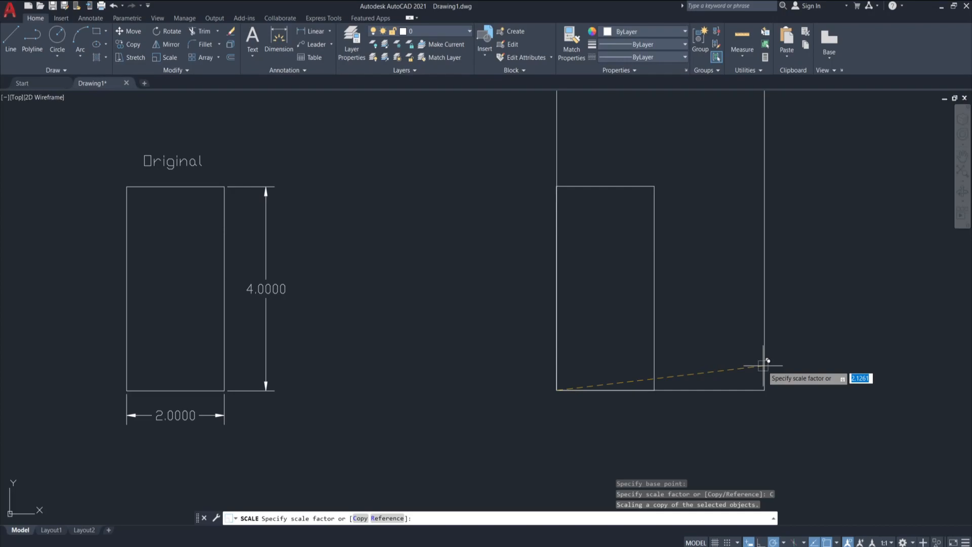
pyautogui.write('2')
pyautogui.press('Return')
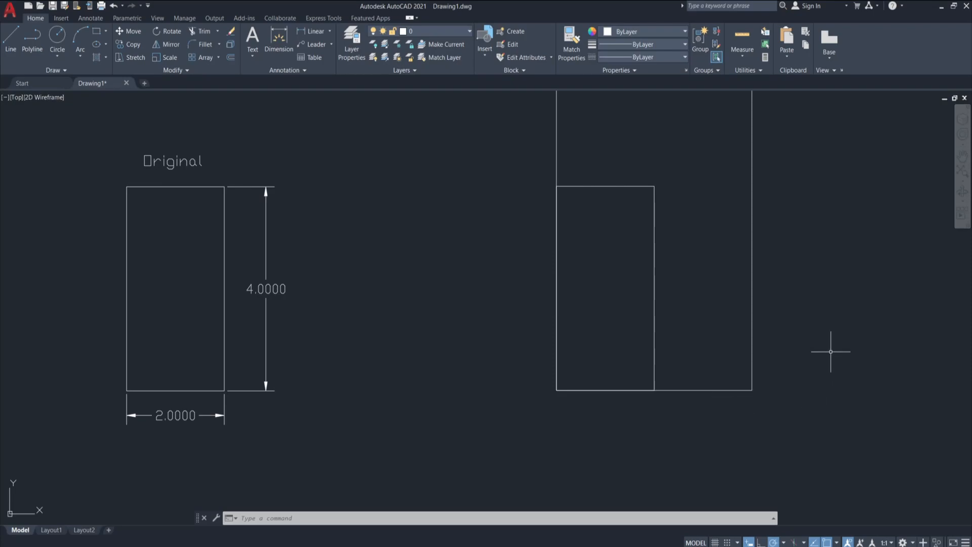
# - Add linear dimensions for the enlarged rectangle's width below it and its height beside its right edge
pyautogui.scroll(-2, 830, 352)
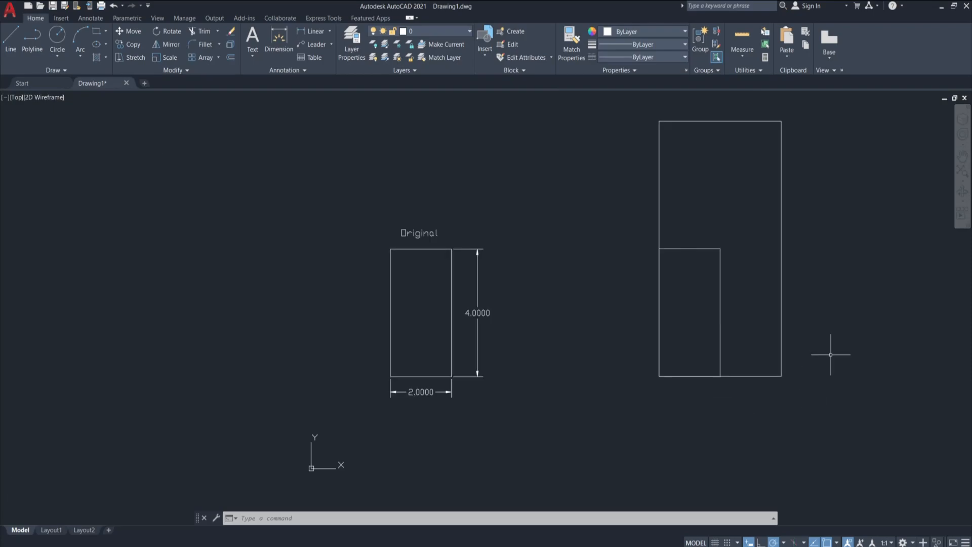
pyautogui.click(318, 31)
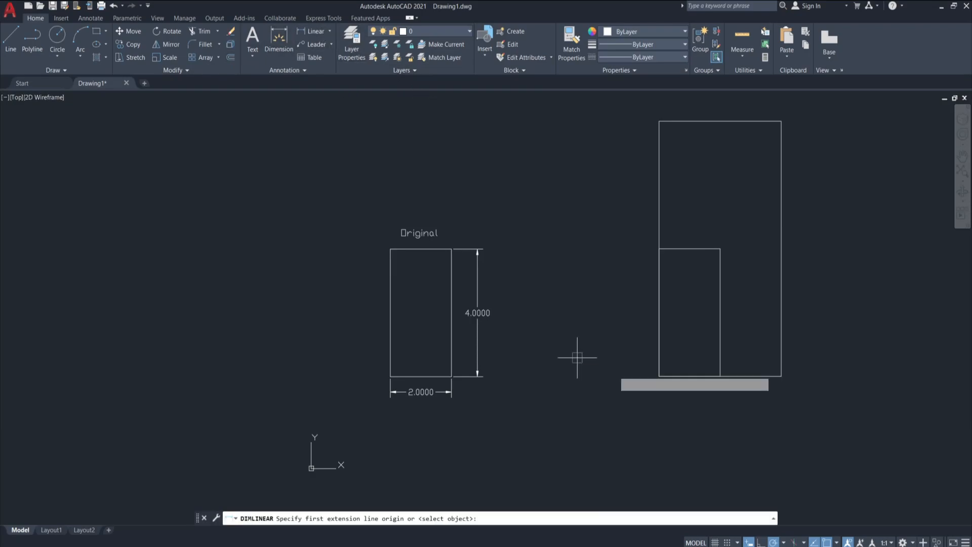
pyautogui.click(658, 376)
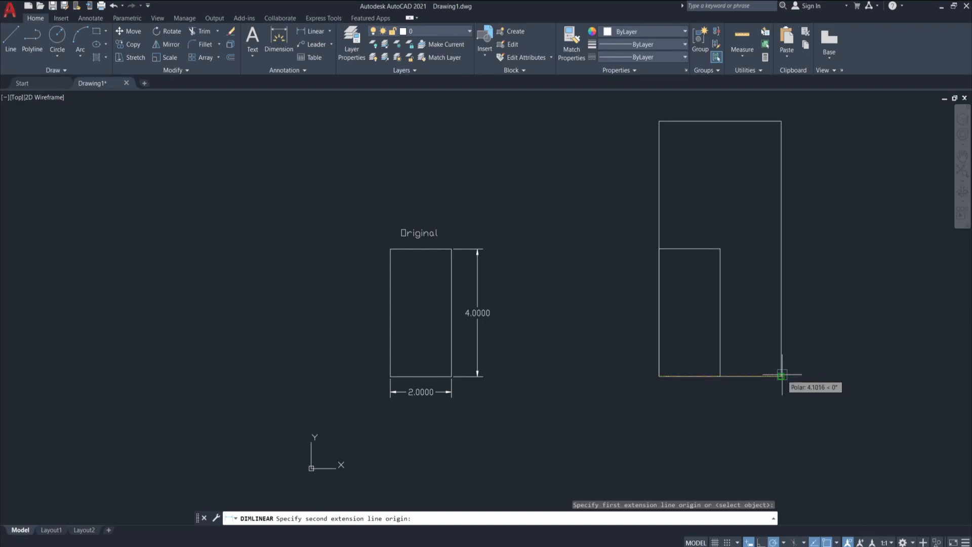
pyautogui.click(781, 375)
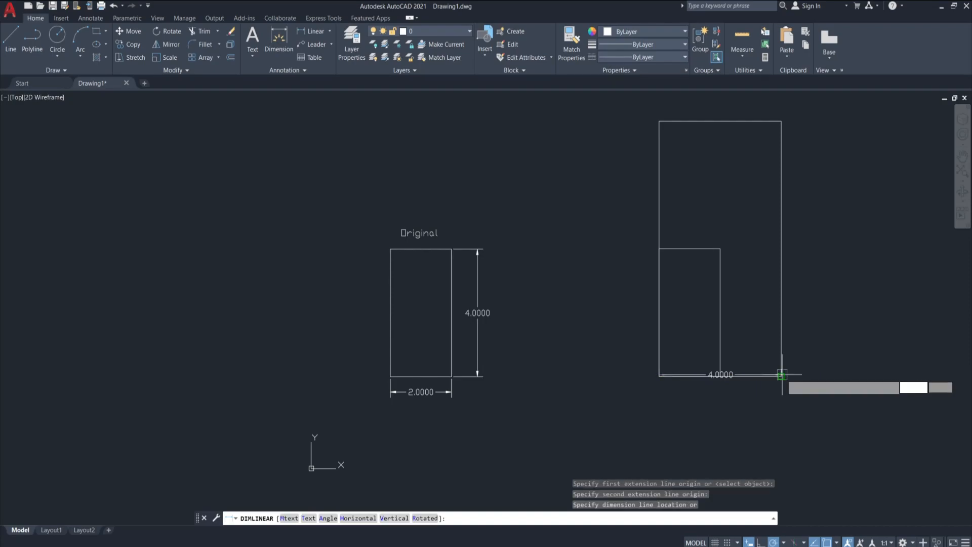
pyautogui.click(731, 400)
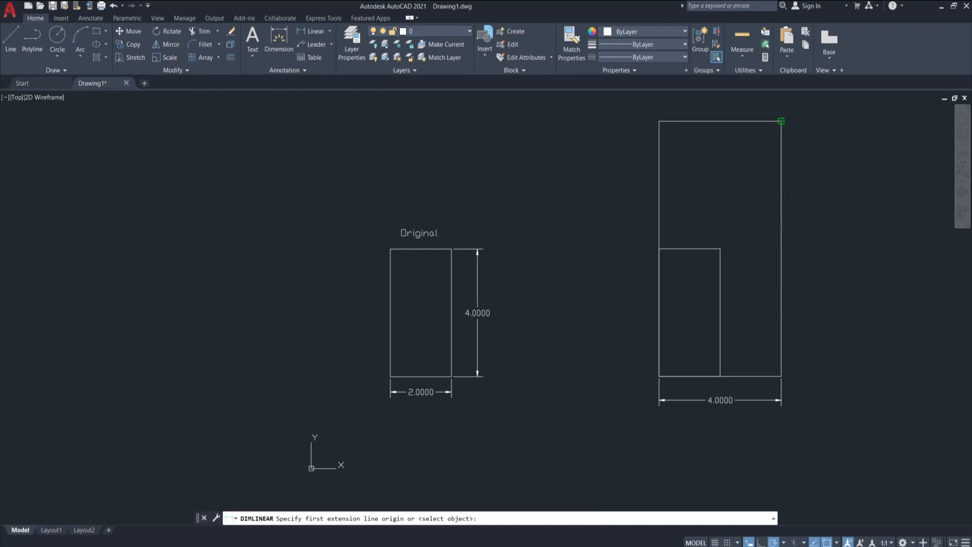
pyautogui.click(781, 122)
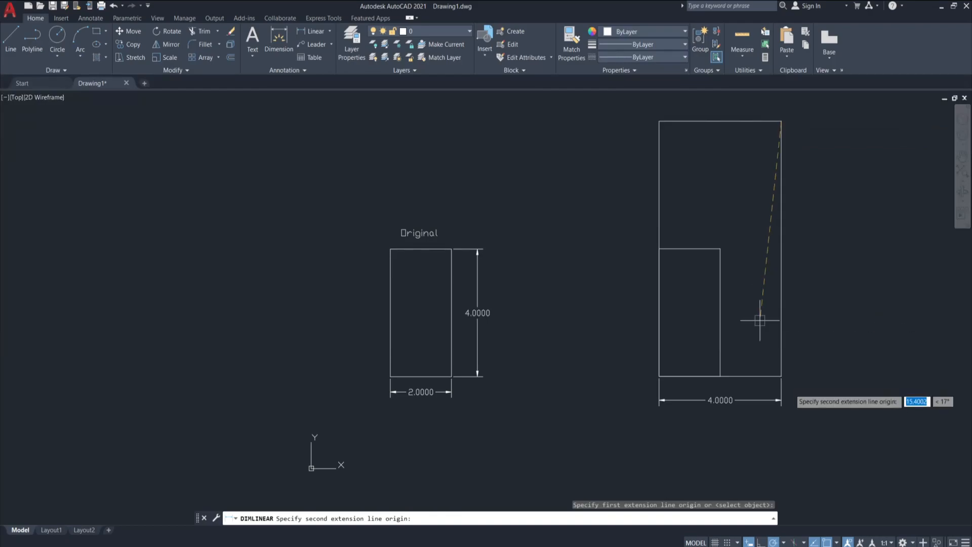
pyautogui.click(782, 376)
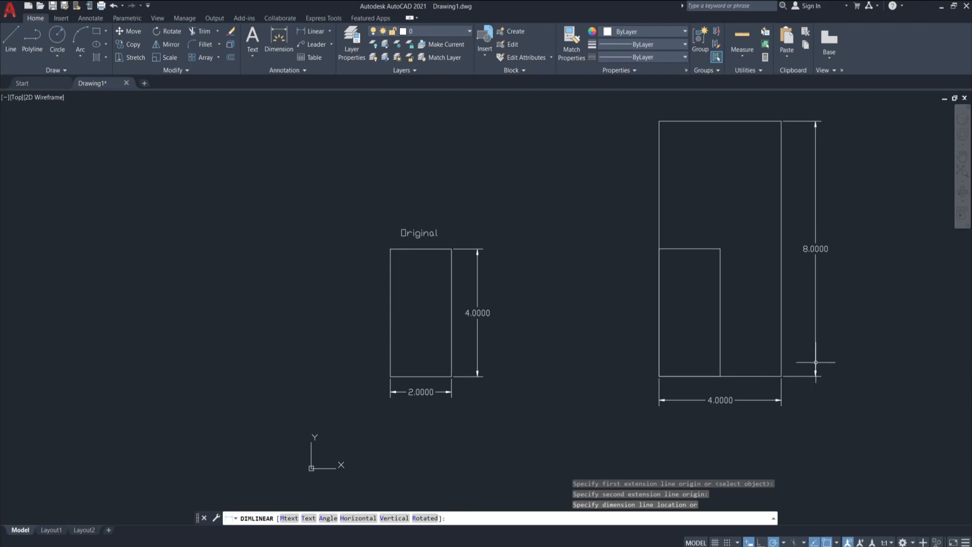
pyautogui.click(815, 362)
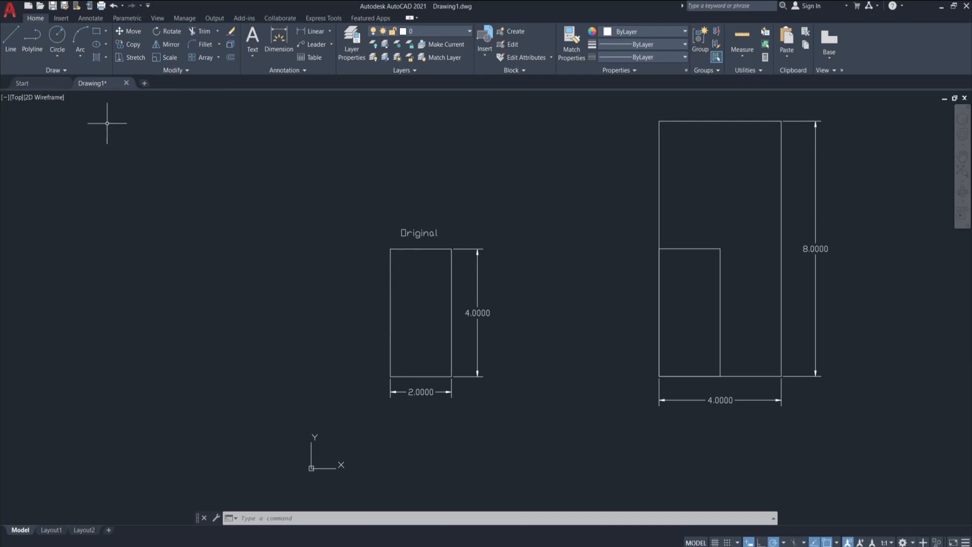
# - Scale a copy of the 2 by 4 rectangle nested inside the enlarged one by a factor of 0.5 from its lower-left corner
pyautogui.click(168, 58)
pyautogui.click(720, 329)
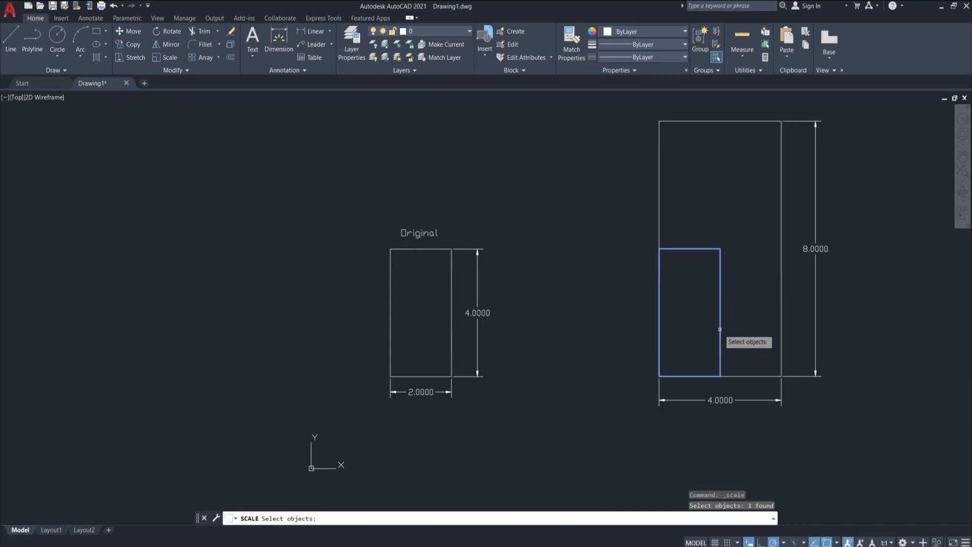
pyautogui.press('Return')
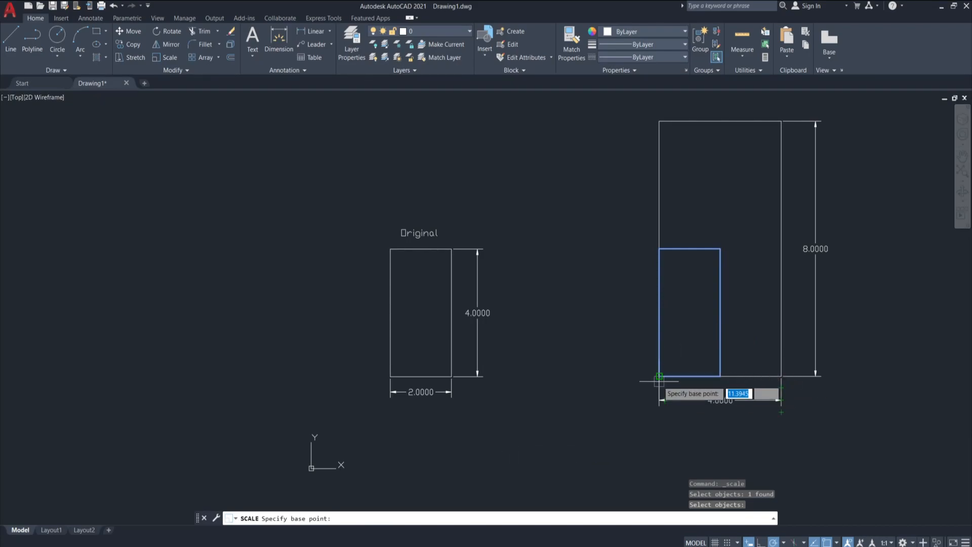
pyautogui.click(659, 376)
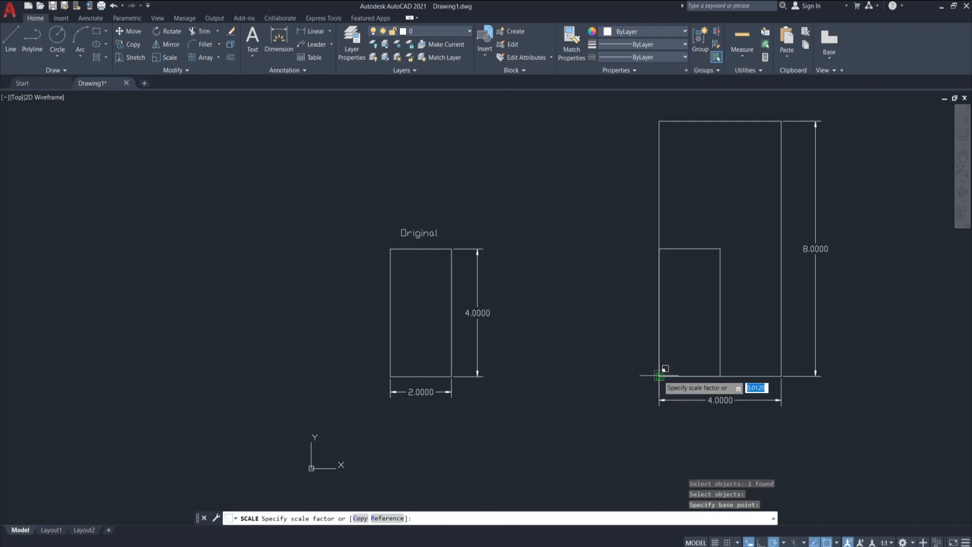
pyautogui.click(359, 518)
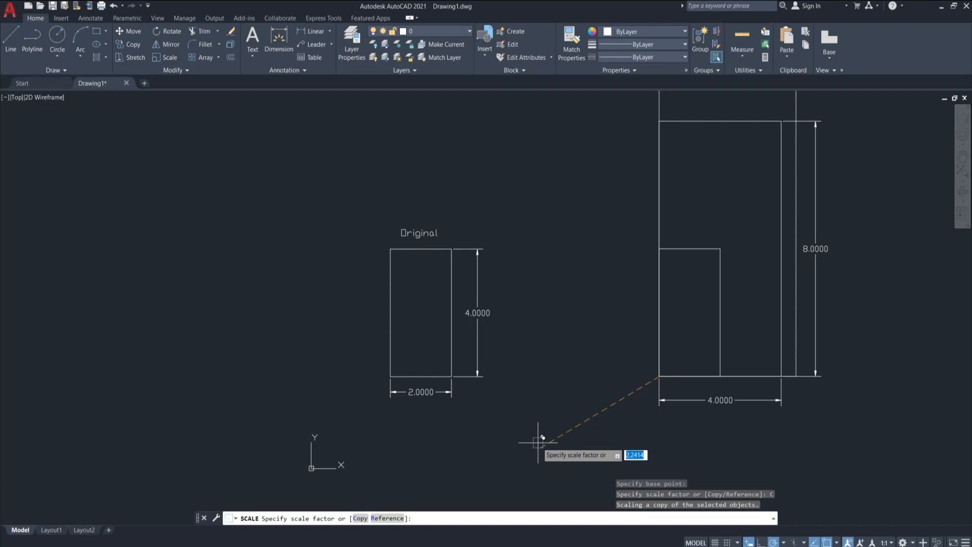
pyautogui.write('0.5')
pyautogui.press('Return')
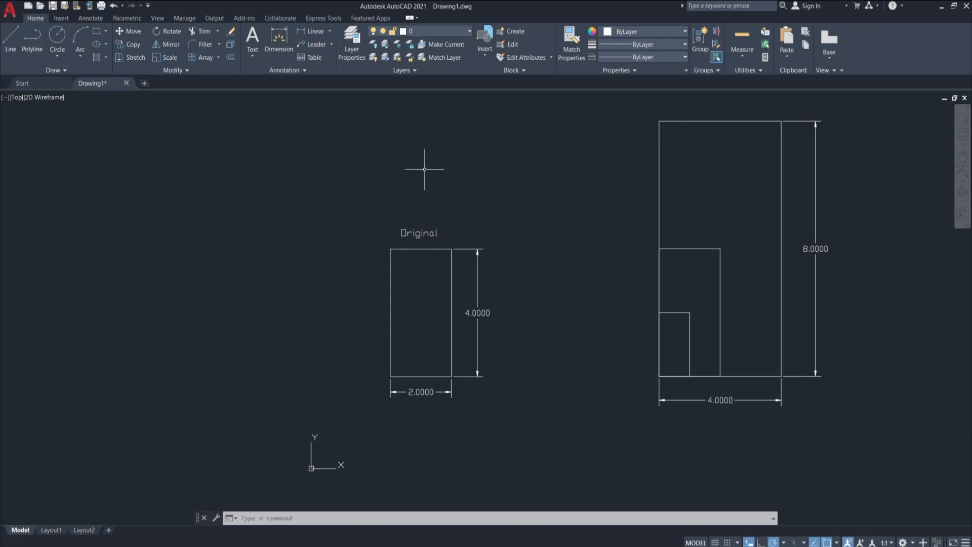
# - Add linear dimensions for the smallest rectangle's width, below the existing width dimension, and its height beside its right edge
pyautogui.click(316, 33)
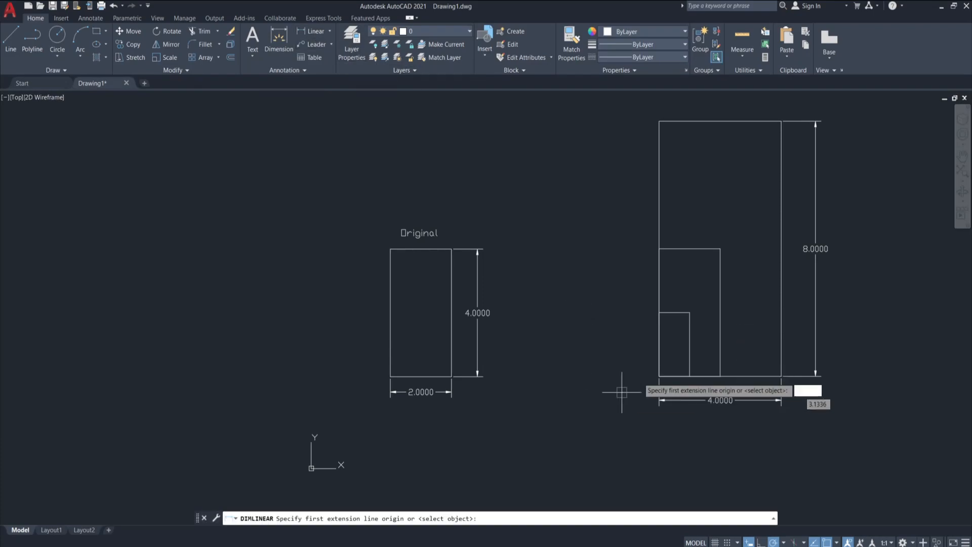
pyautogui.click(659, 376)
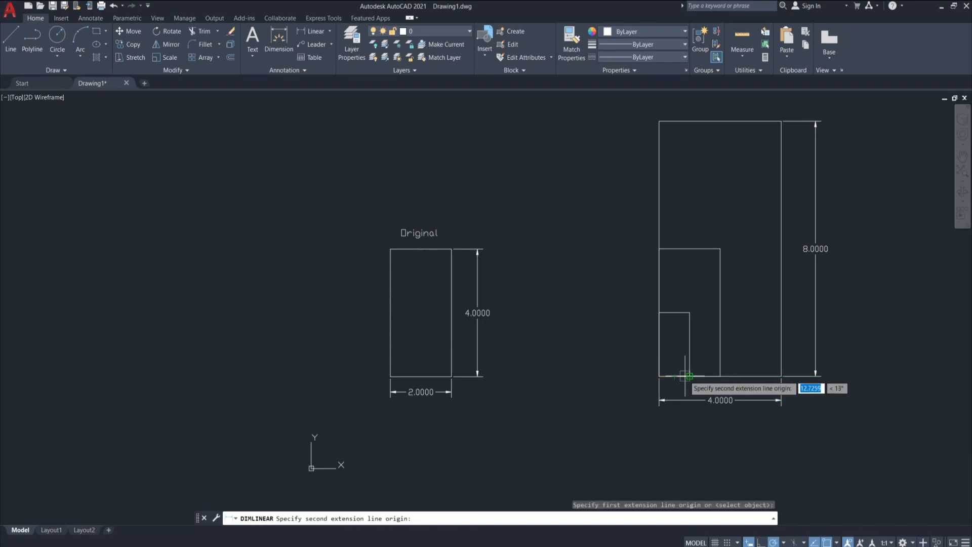
pyautogui.click(689, 375)
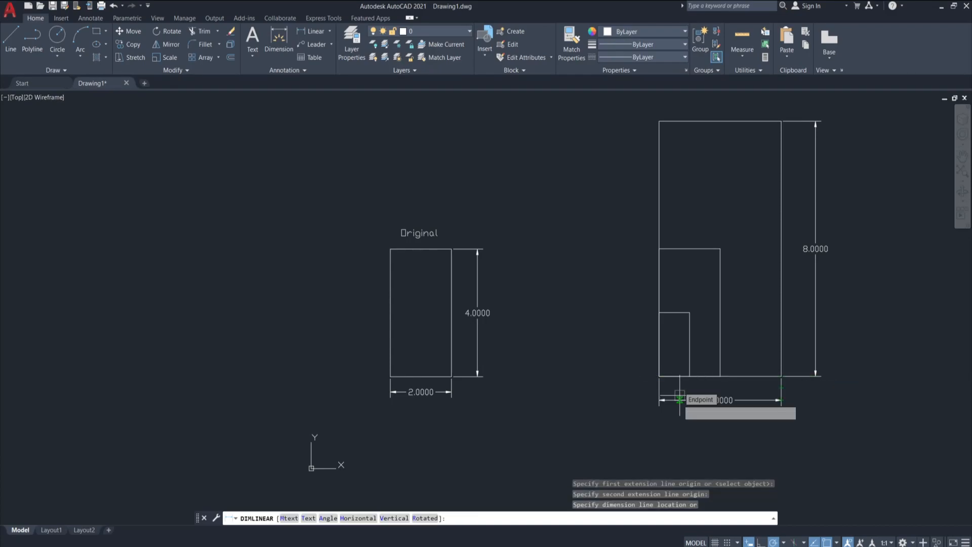
pyautogui.click(673, 440)
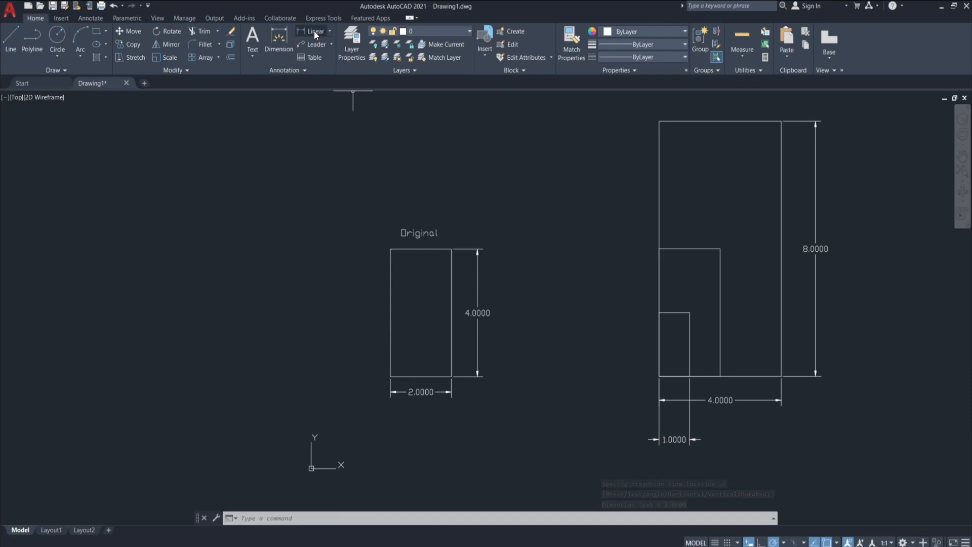
pyautogui.click(689, 312)
pyautogui.click(691, 376)
pyautogui.click(690, 375)
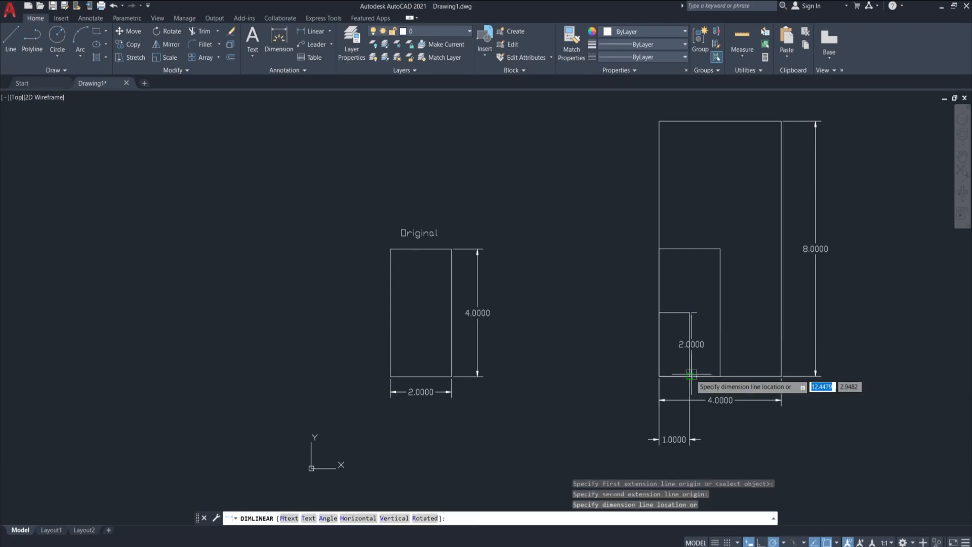
pyautogui.click(708, 346)
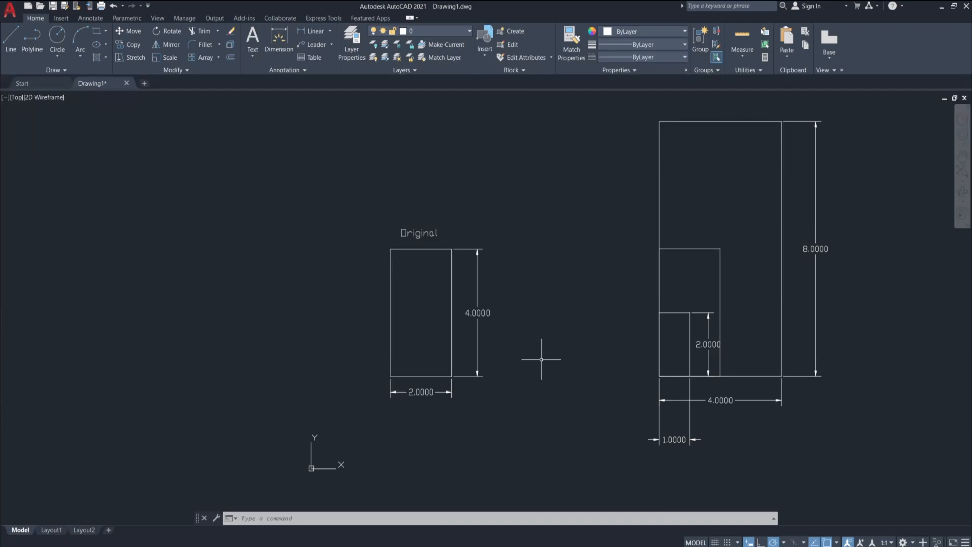
# - Copy the original rectangle without its dimensions and paste it to the right of the nested scaled rectangles
pyautogui.middleClick(898, 332)
pyautogui.middleClick(898, 332)
pyautogui.moveTo(898, 332); pyautogui.dragTo(569, 329, button='middle')
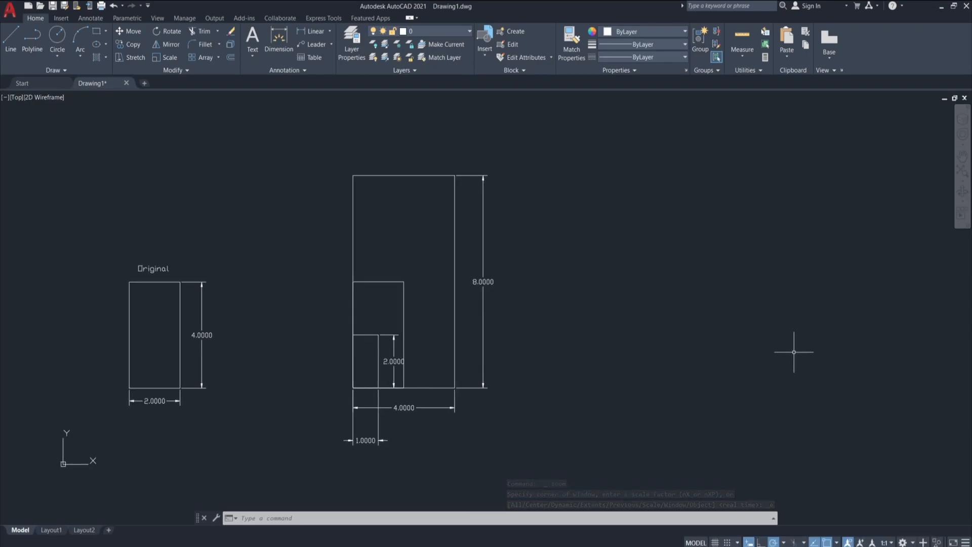
pyautogui.click(190, 369)
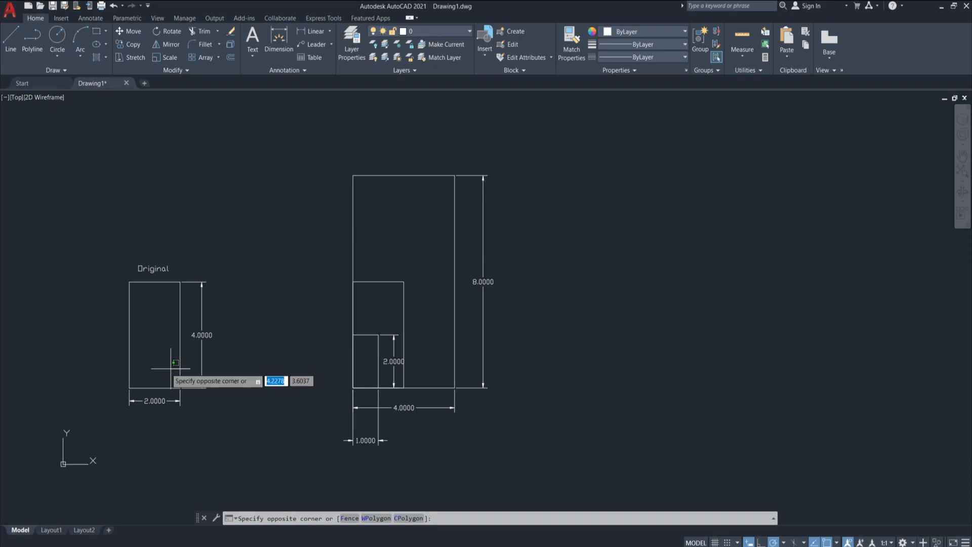
pyautogui.click(159, 362)
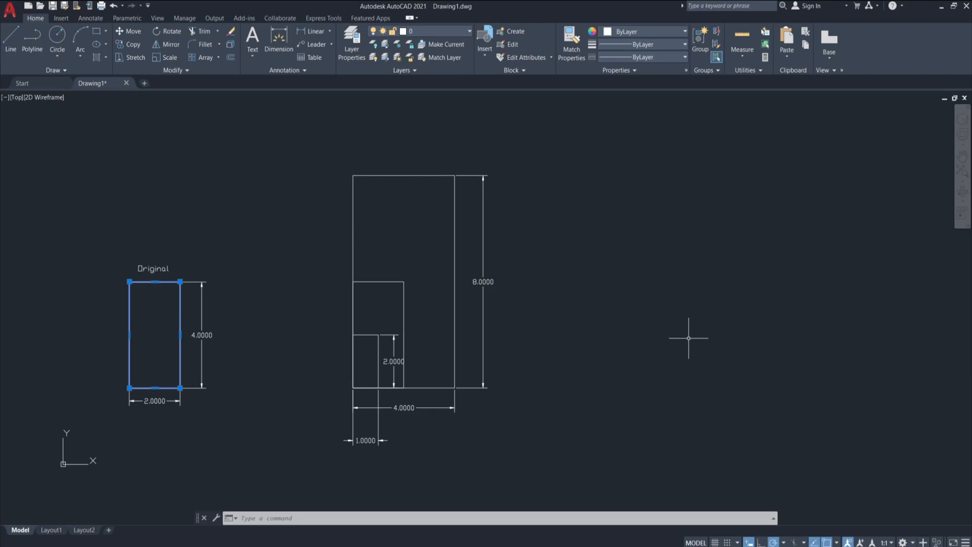
pyautogui.hotkey('ctrl', 'v')
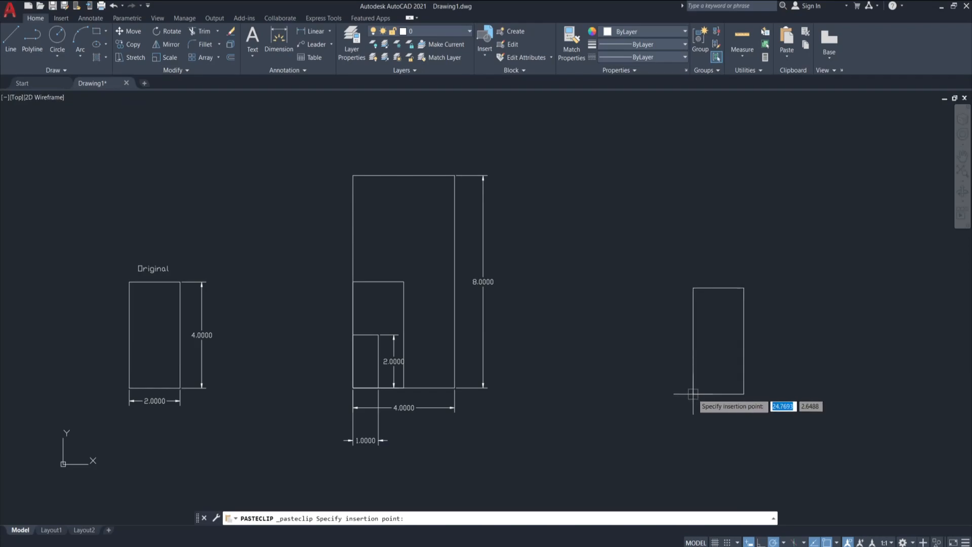
pyautogui.click(692, 393)
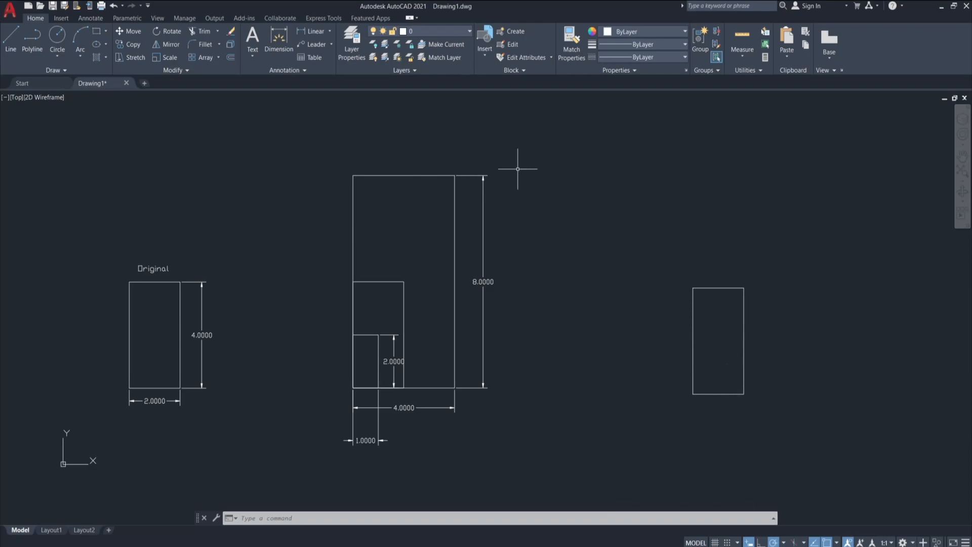
# - Scale the newly pasted rectangle from its lower-left corner with the Reference option, using its bottom edge as reference and a new length of 4
pyautogui.click(168, 57)
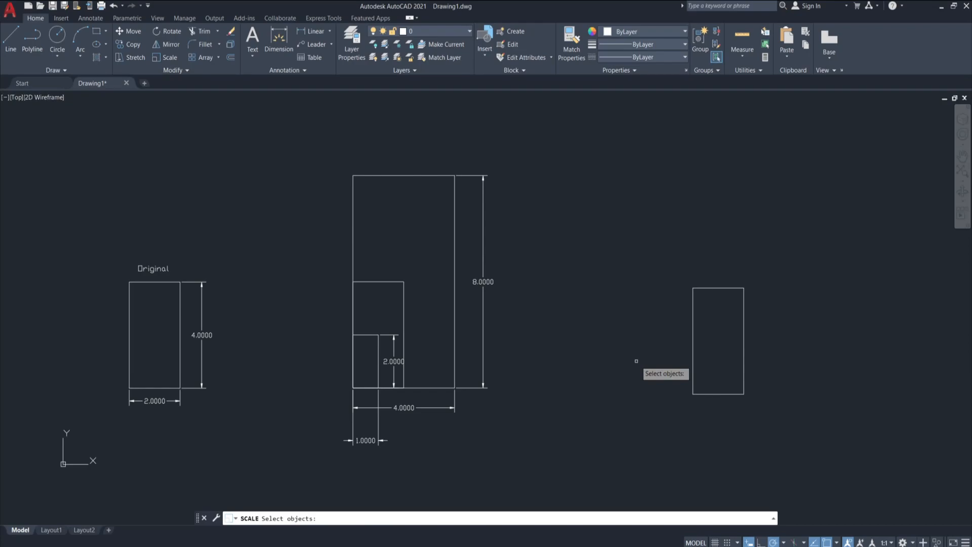
pyautogui.click(693, 360)
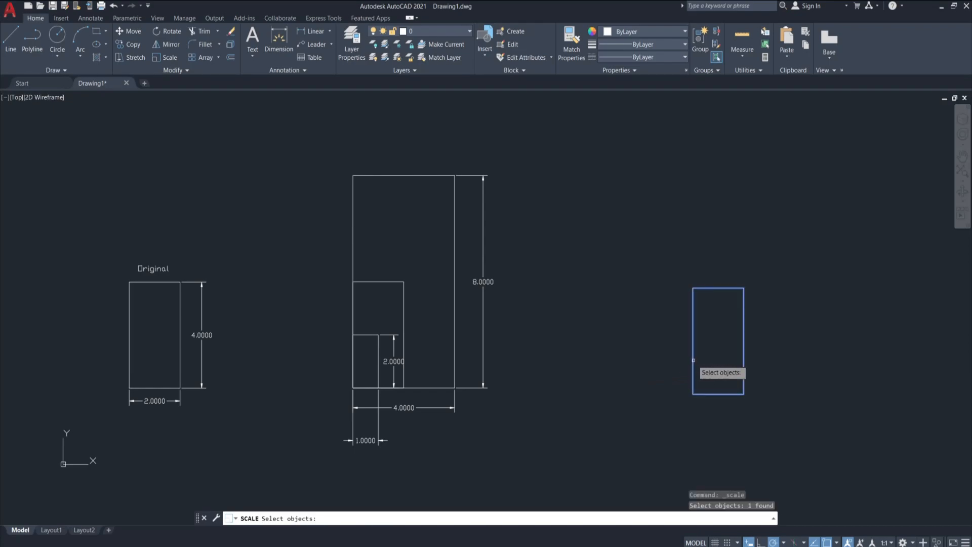
pyautogui.press('Return')
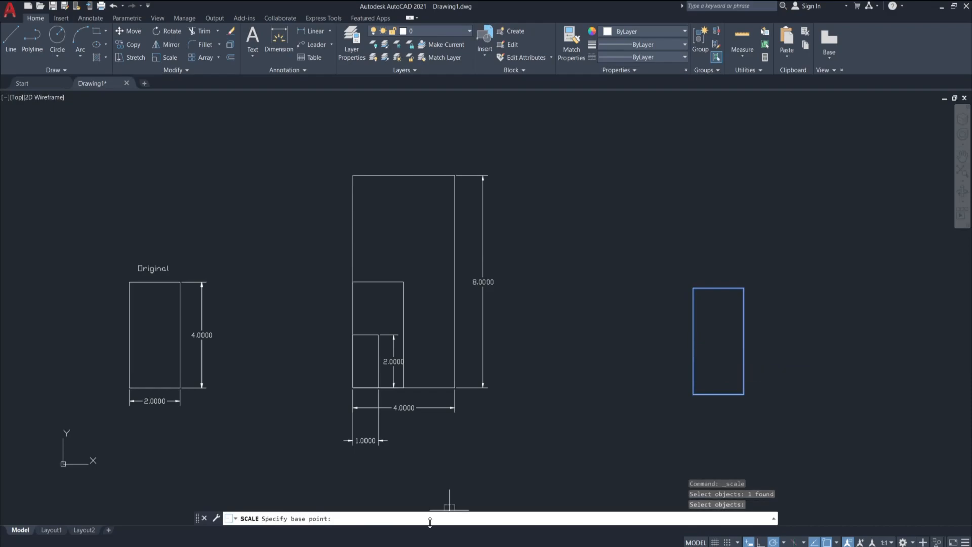
pyautogui.click(693, 394)
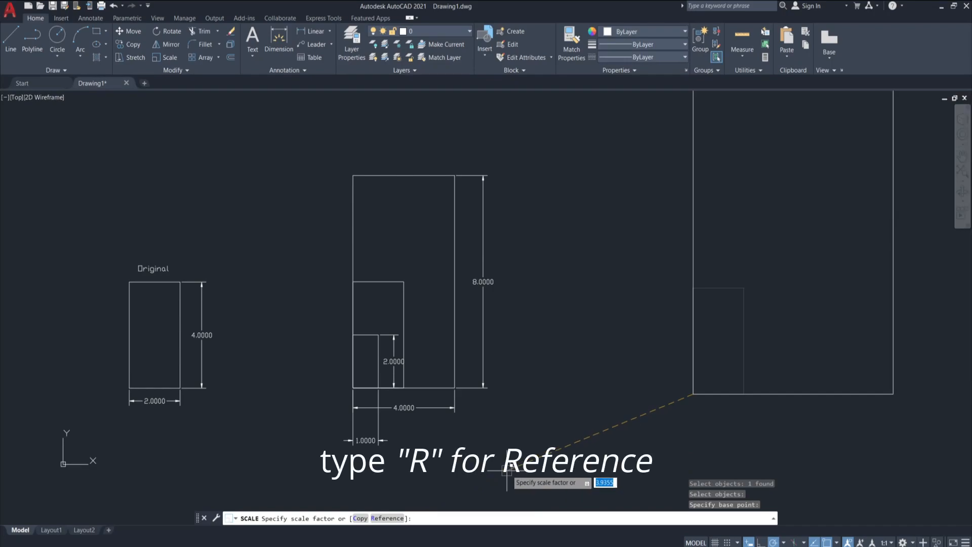
pyautogui.write('r')
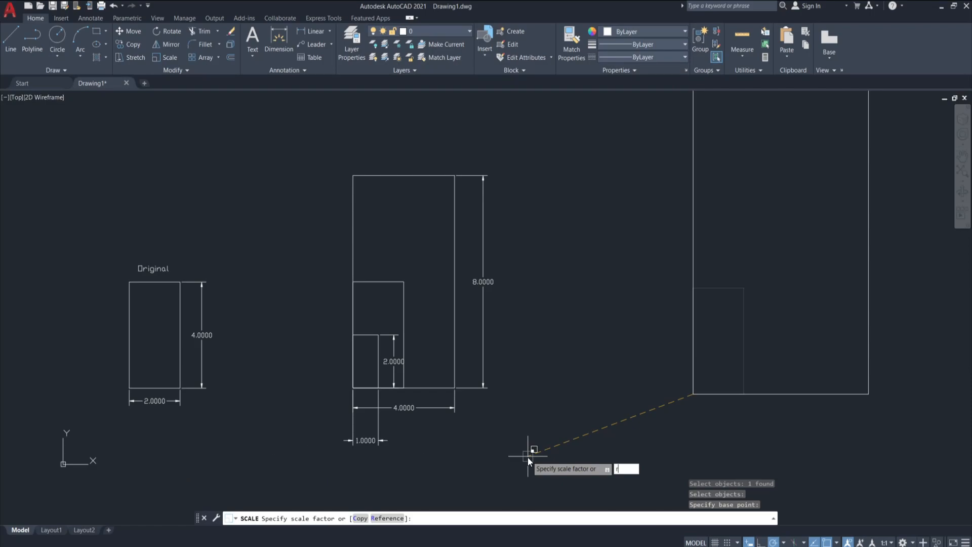
pyautogui.press('Return')
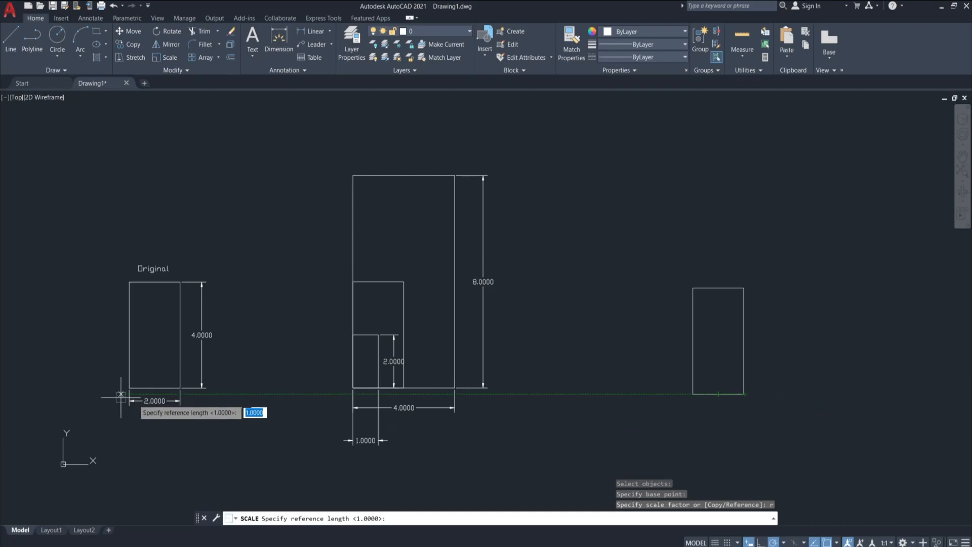
pyautogui.click(693, 393)
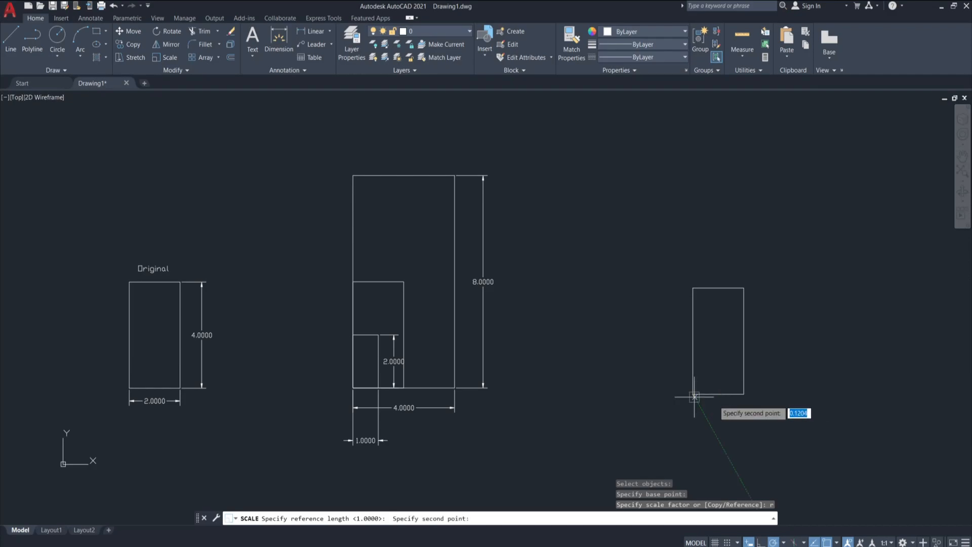
pyautogui.click(743, 394)
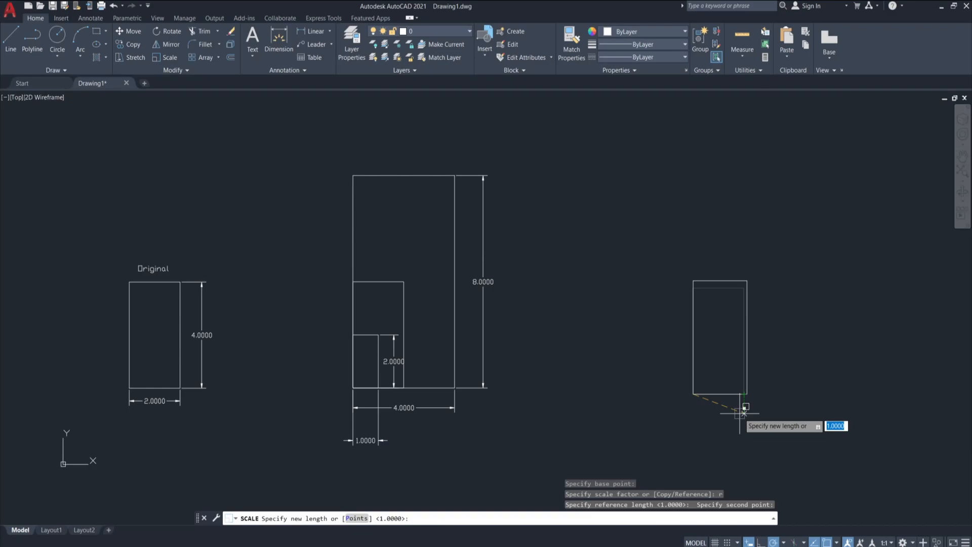
pyautogui.write('4')
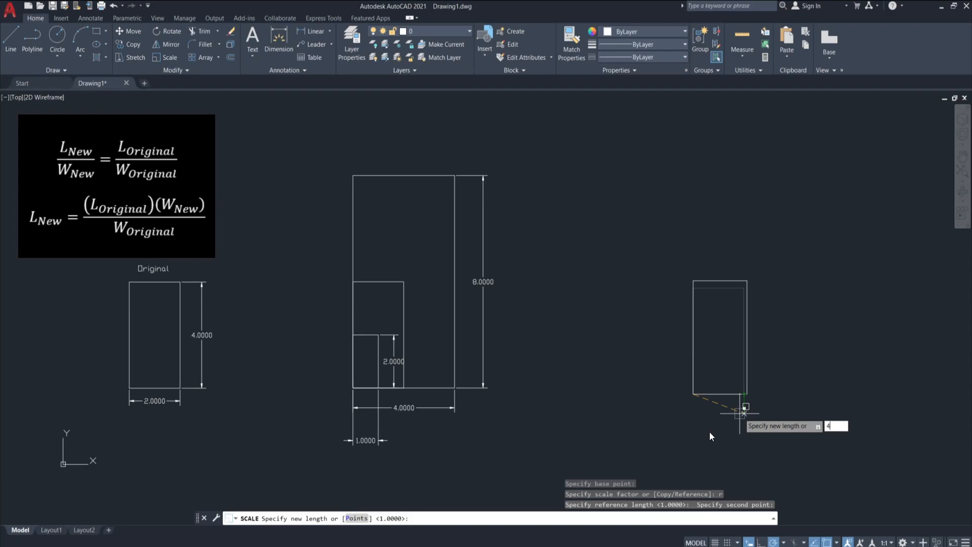
pyautogui.press('Return')
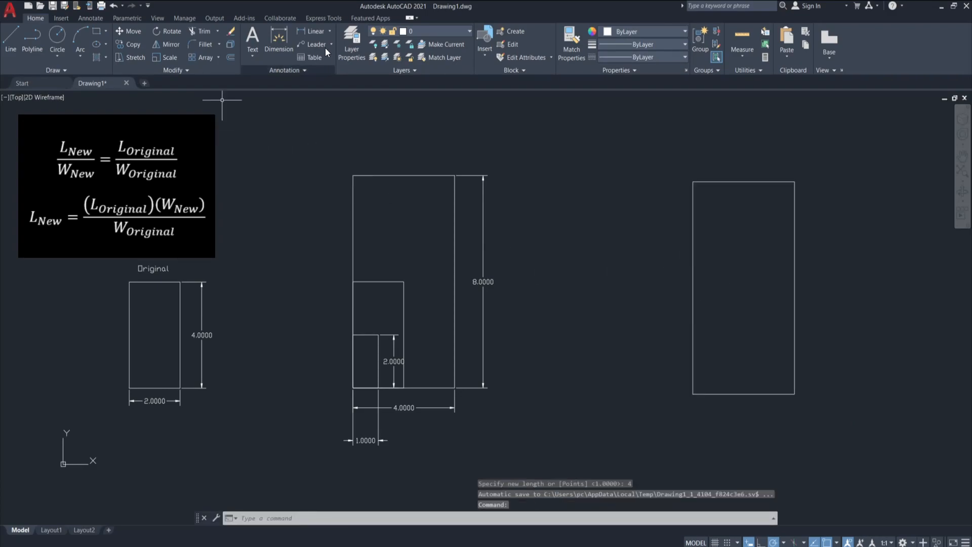
# - Add linear dimensions for the reference-scaled rectangle's width below it and its height beside its right edge
pyautogui.click(316, 31)
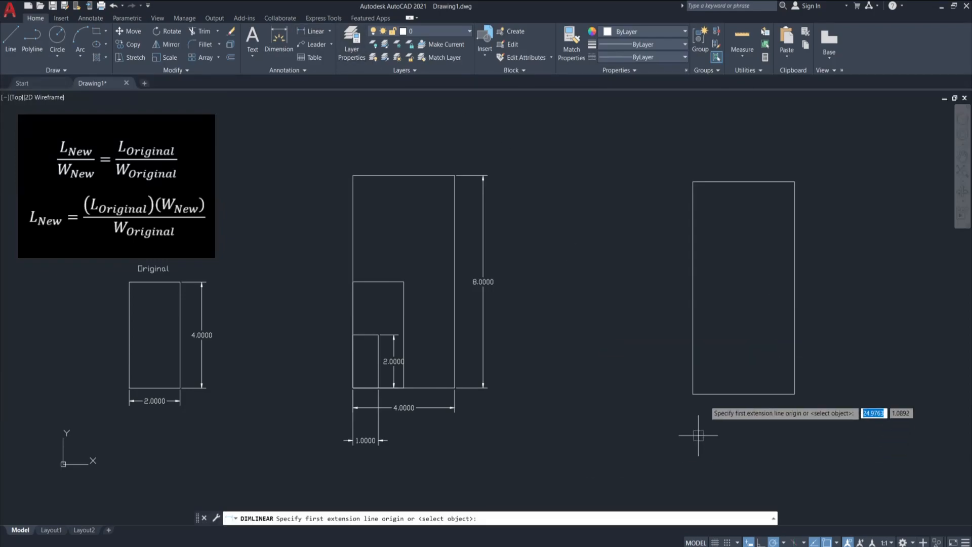
pyautogui.click(692, 393)
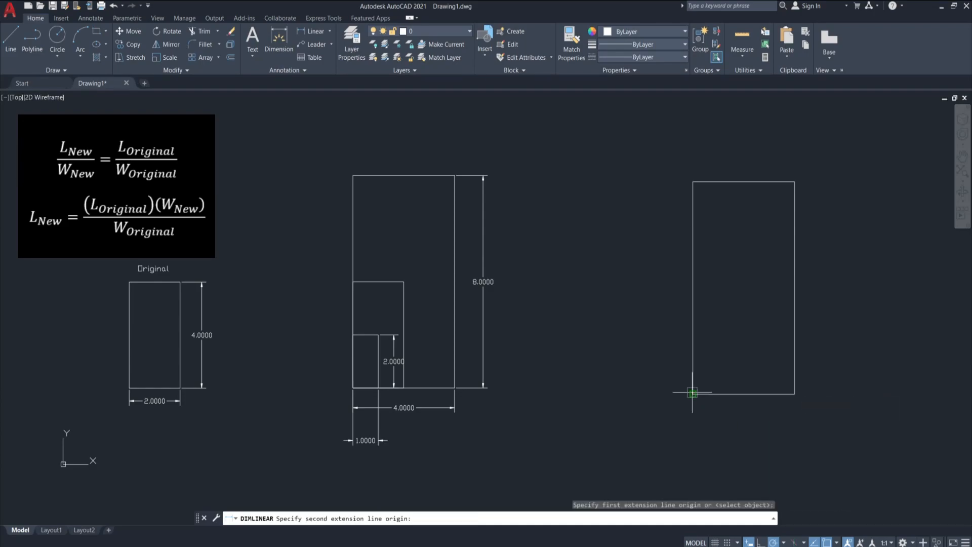
pyautogui.click(794, 393)
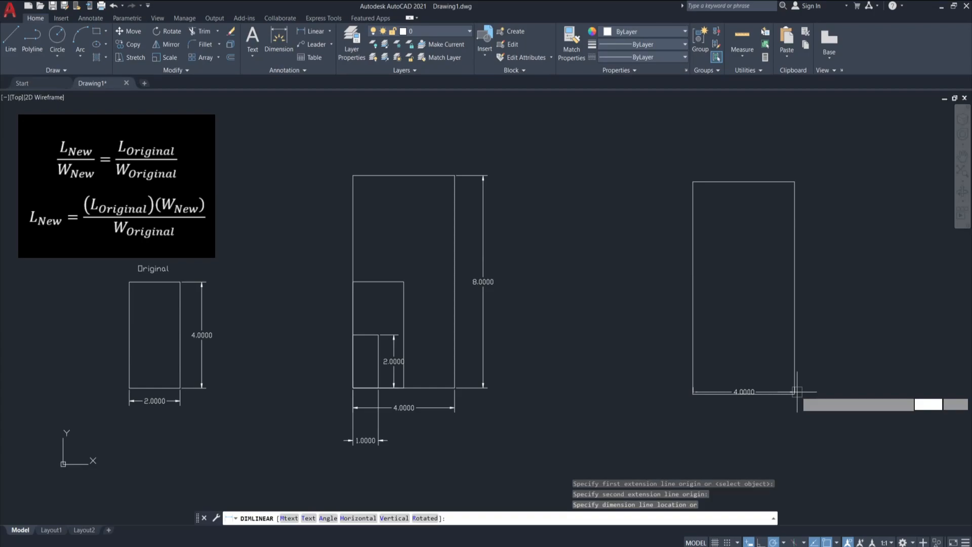
pyautogui.click(743, 416)
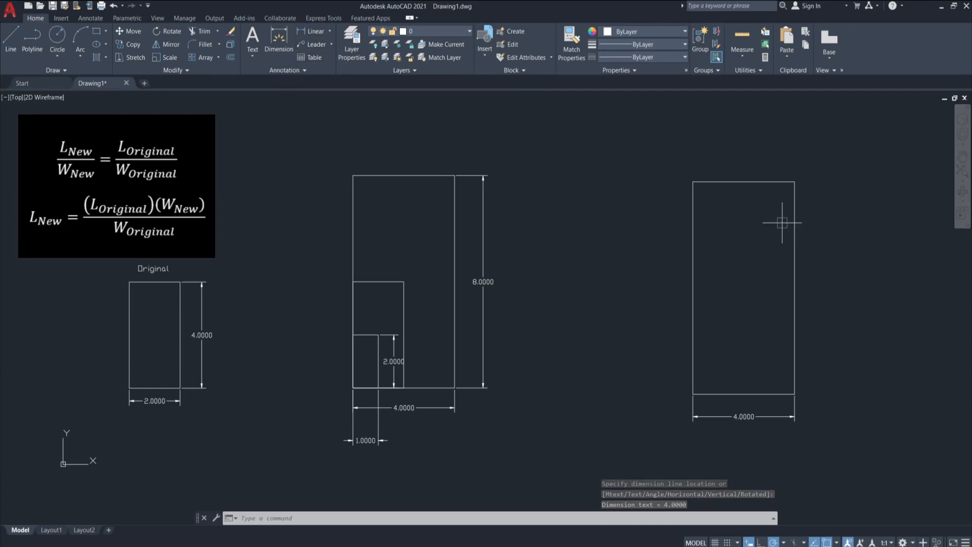
pyautogui.press('Return')
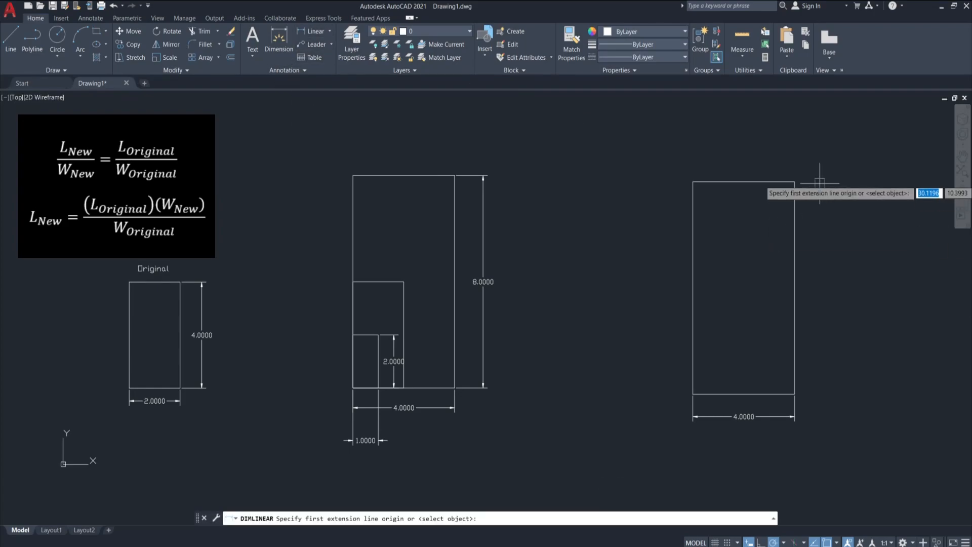
pyautogui.click(794, 182)
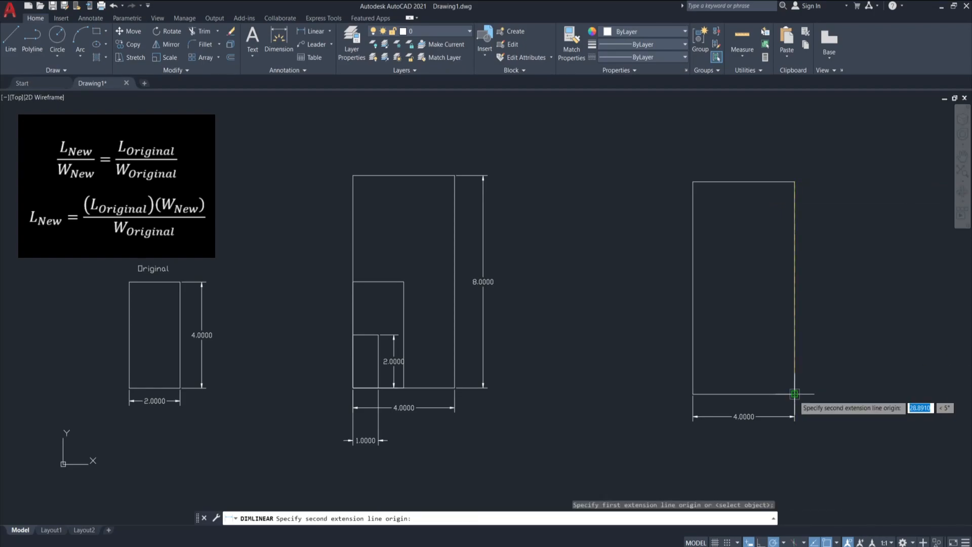
pyautogui.click(794, 393)
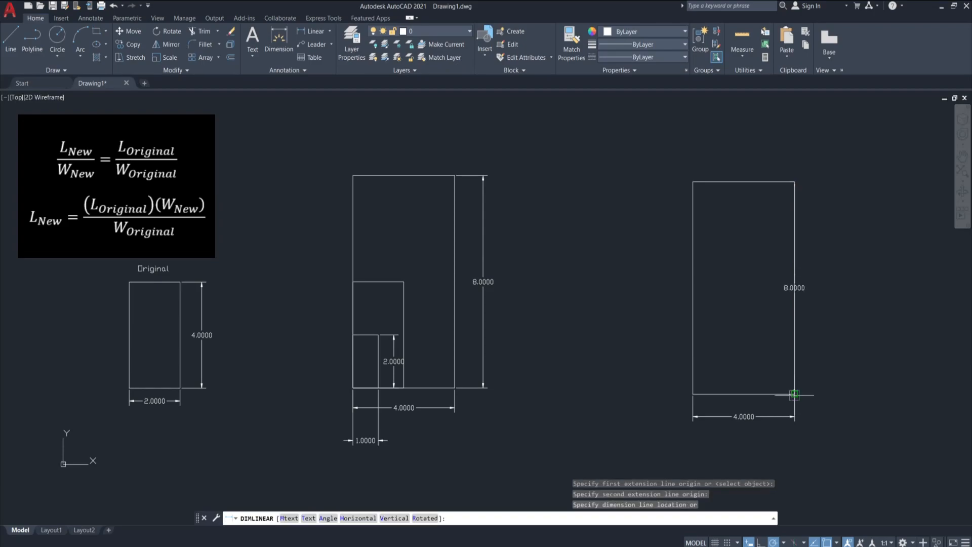
pyautogui.click(838, 348)
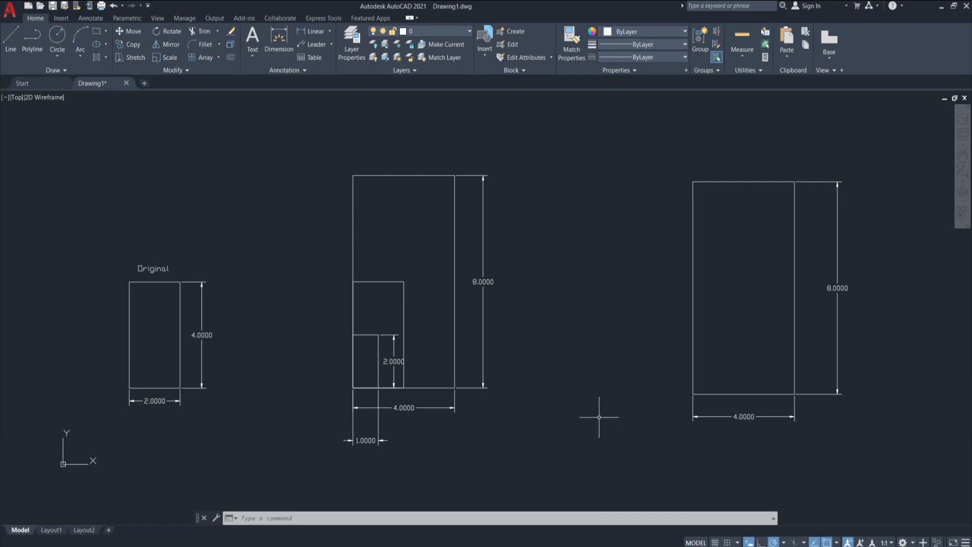
# - Scale the reference-scaled rectangle by a factor of 2 from its lower-left corner using grip editing, and deselect it
pyautogui.click(708, 394)
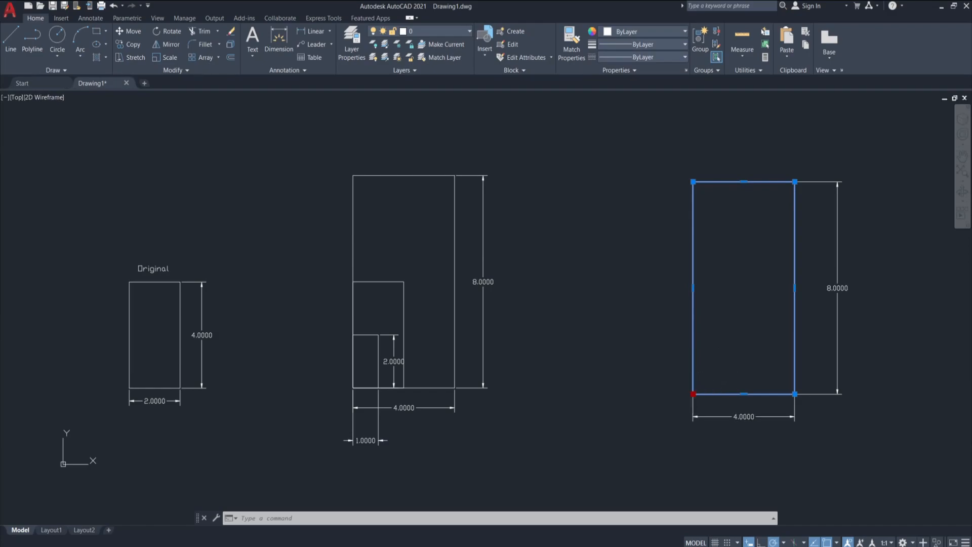
pyautogui.click(694, 393)
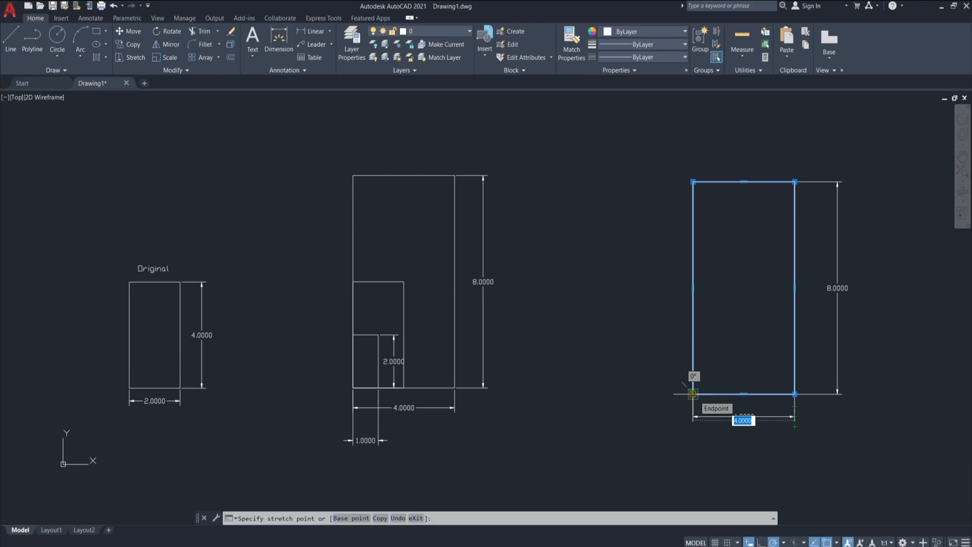
pyautogui.rightClick(694, 394)
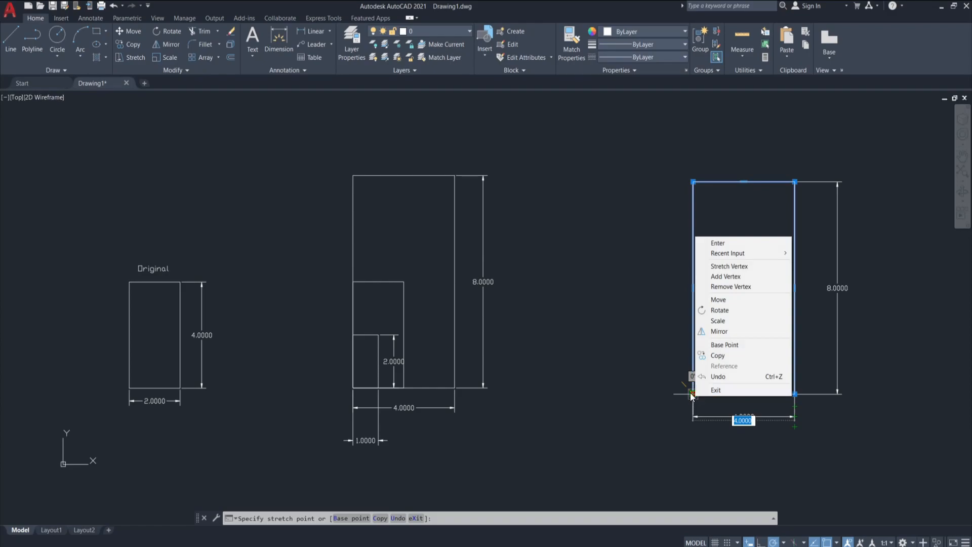
pyautogui.click(721, 323)
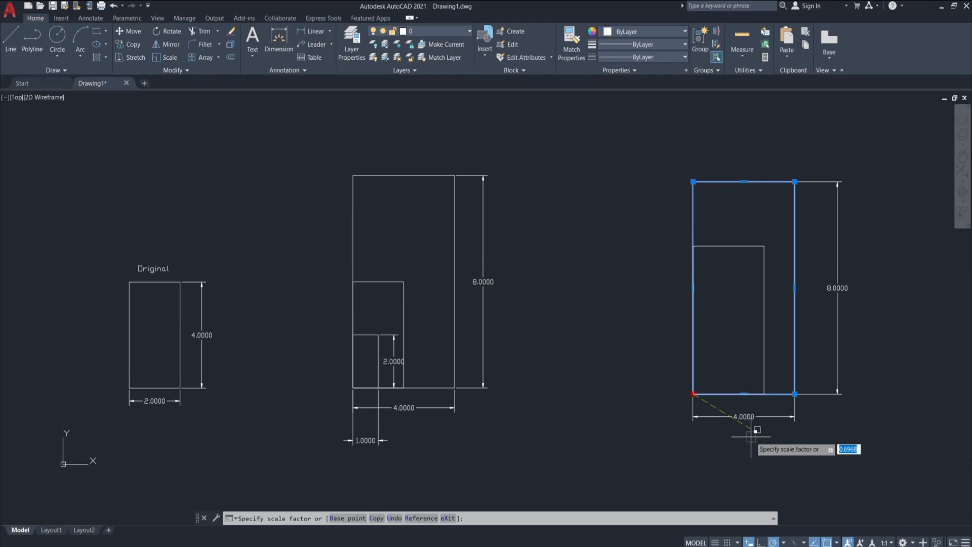
pyautogui.write('2')
pyautogui.press('Return')
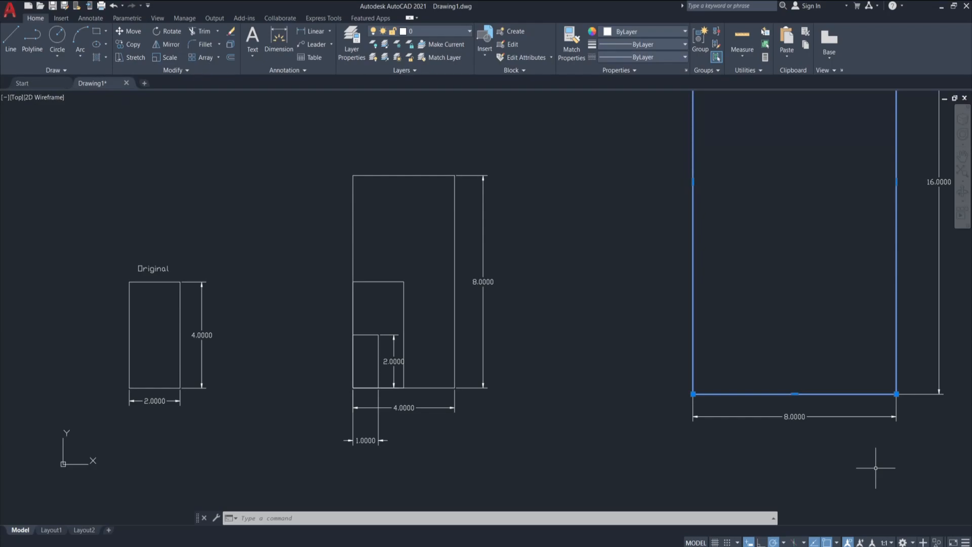
pyautogui.press('Escape')
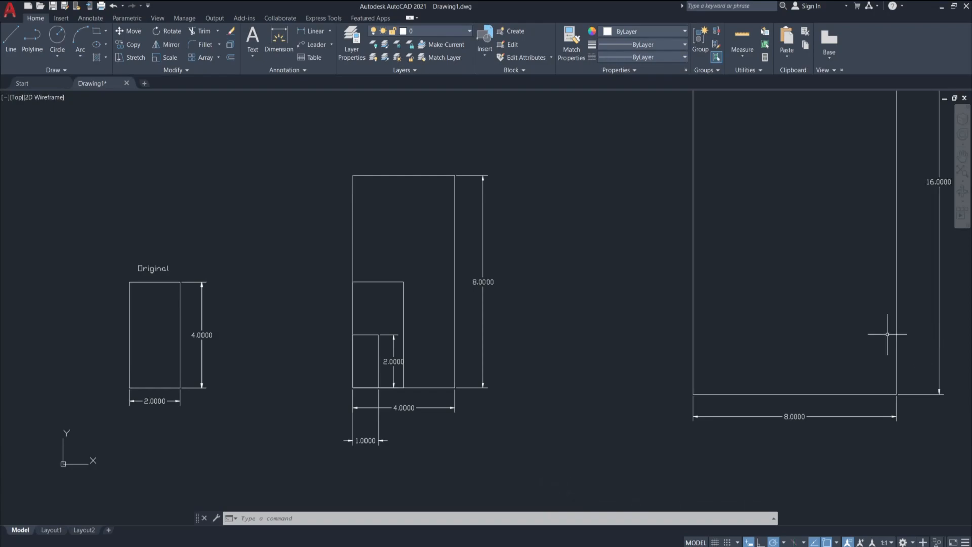
pyautogui.scroll(-2, 885, 333)
pyautogui.moveTo(885, 333); pyautogui.dragTo(695, 404, button='middle')
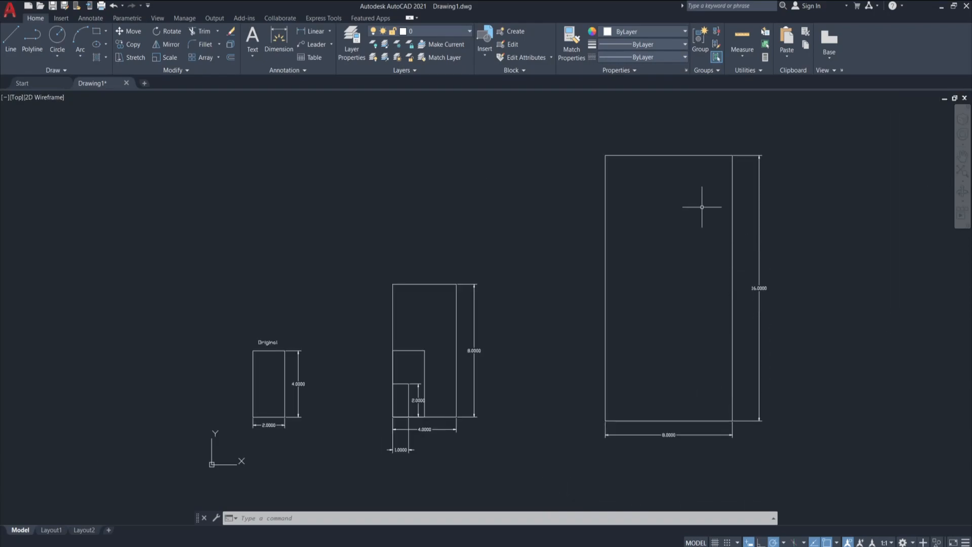